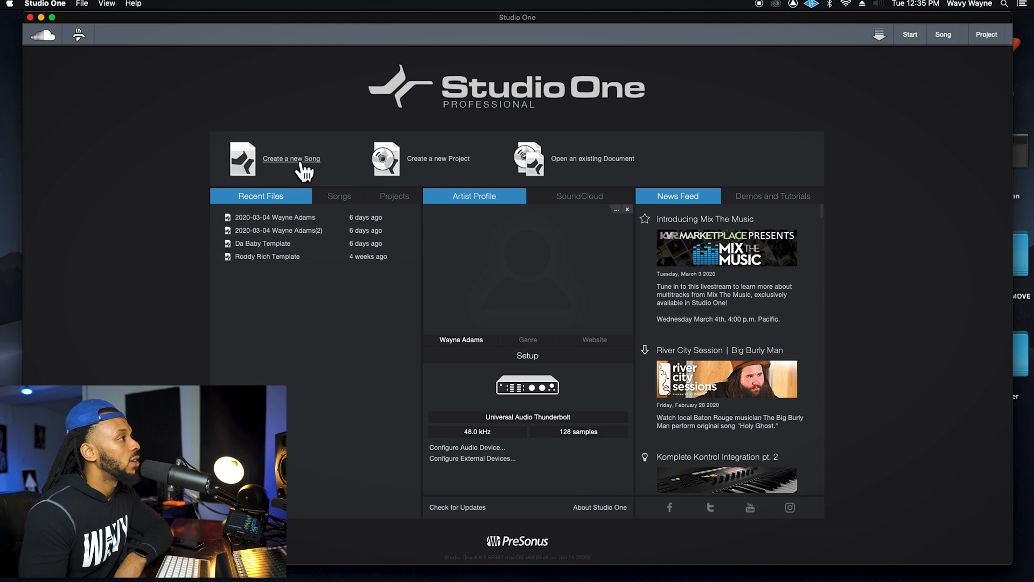
Step: Start a new song from the Empty Song template and title it YT WAVY
{"action": "left_click", "coordinate": [303, 162]}
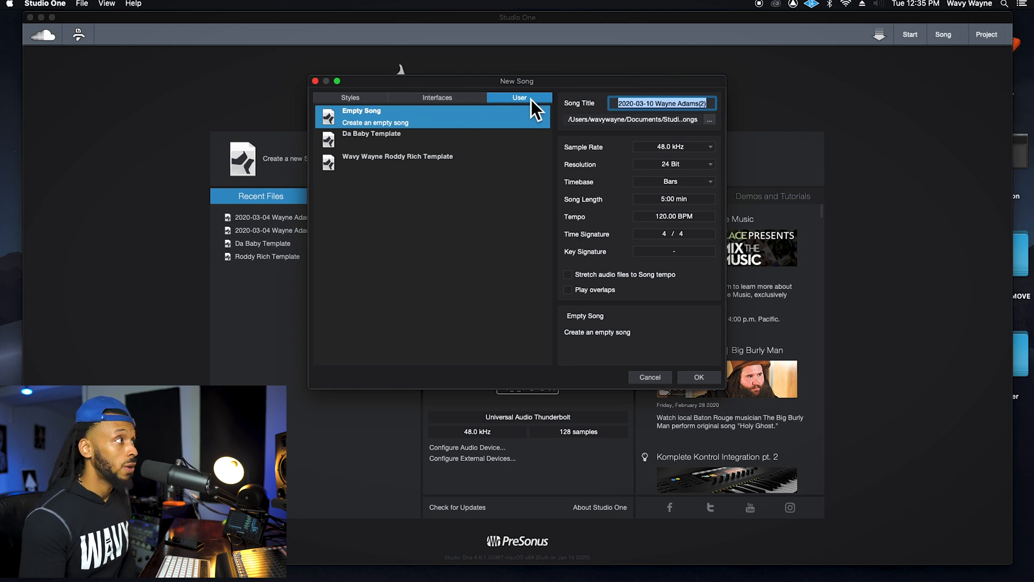
{"action": "left_click", "coordinate": [360, 99]}
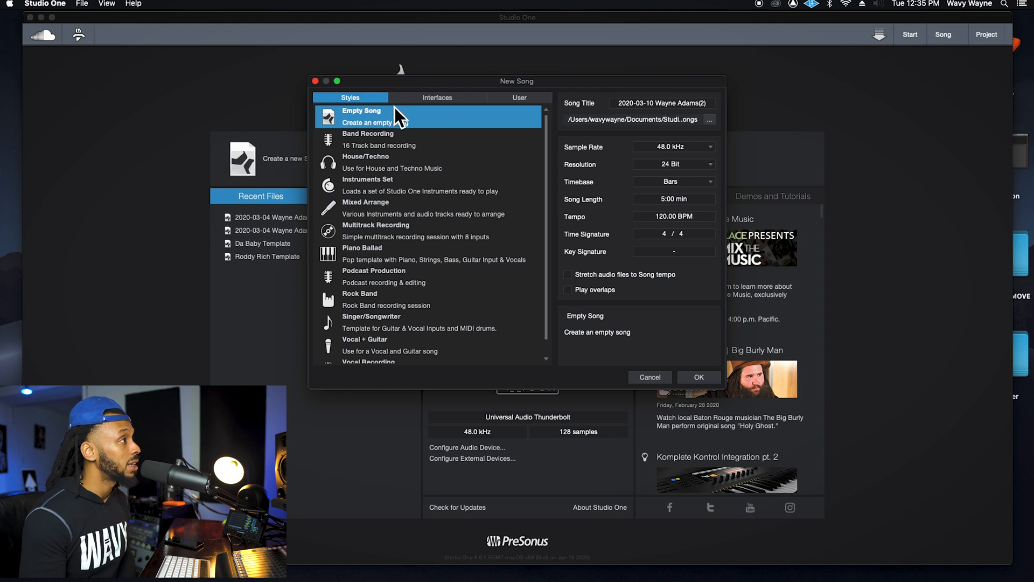
{"action": "left_click", "coordinate": [413, 99]}
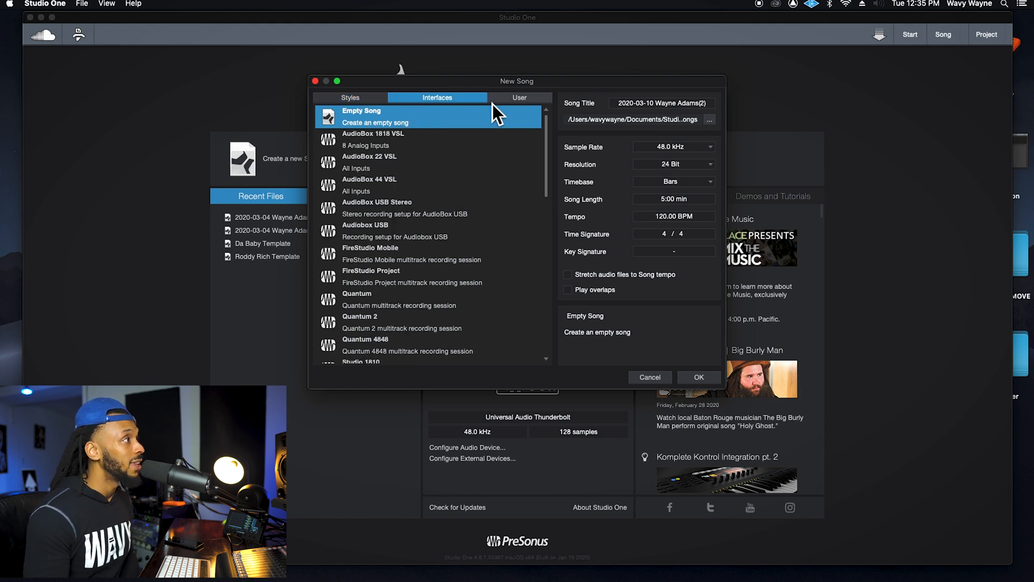
{"action": "left_click", "coordinate": [354, 100]}
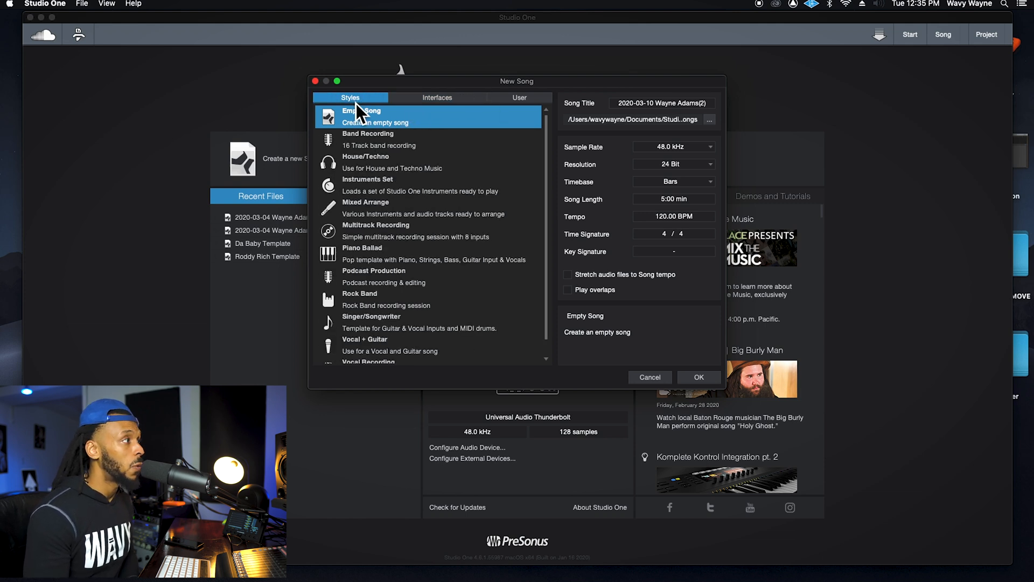
{"action": "left_click", "coordinate": [457, 99]}
{"action": "left_click", "coordinate": [530, 101]}
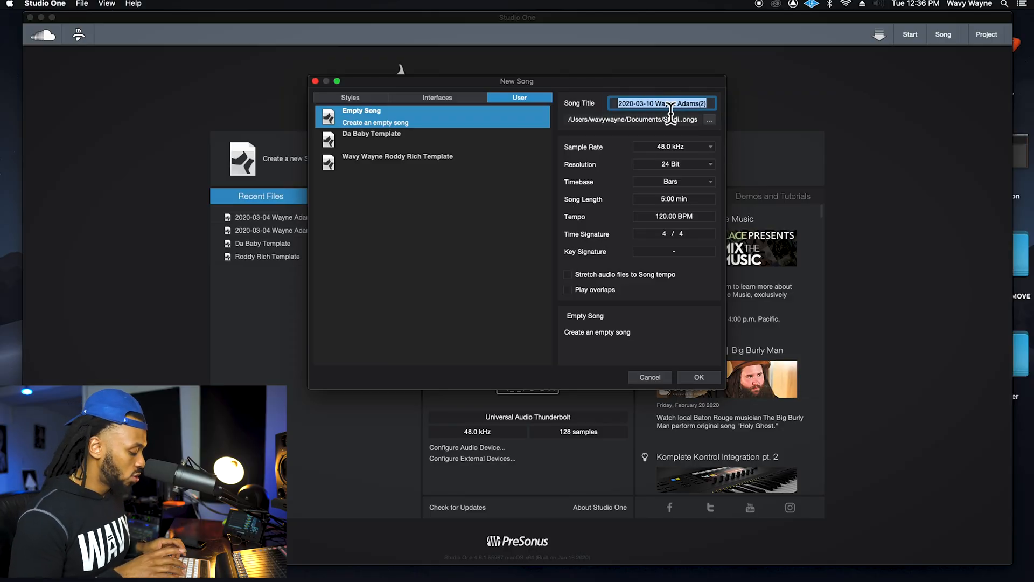
{"action": "type", "text": "YT WAVY"}
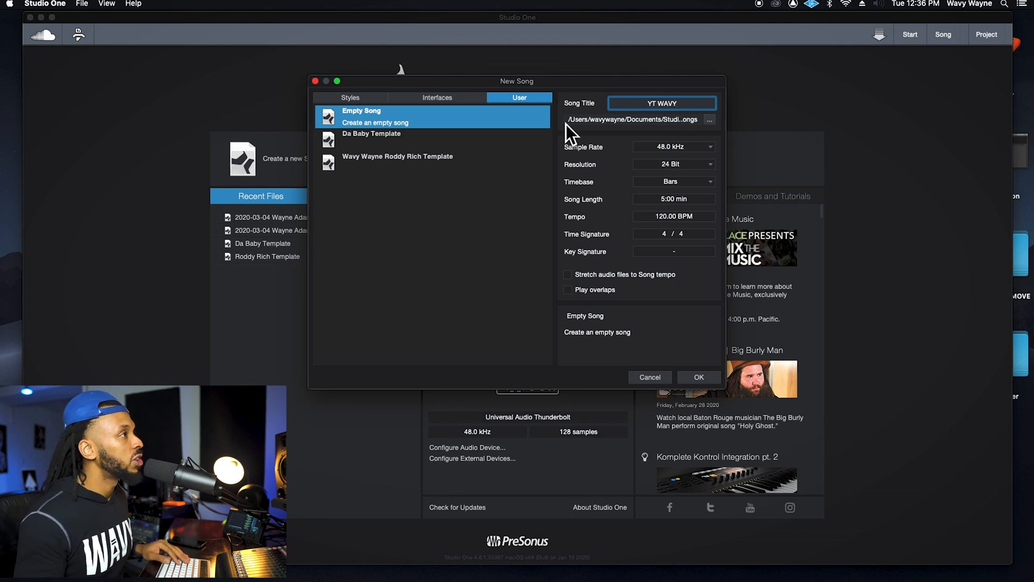
Step: Create a folder named STUDIO ONE SESSIONS inside Documents and use it as the song's save location
{"action": "left_click", "coordinate": [712, 122]}
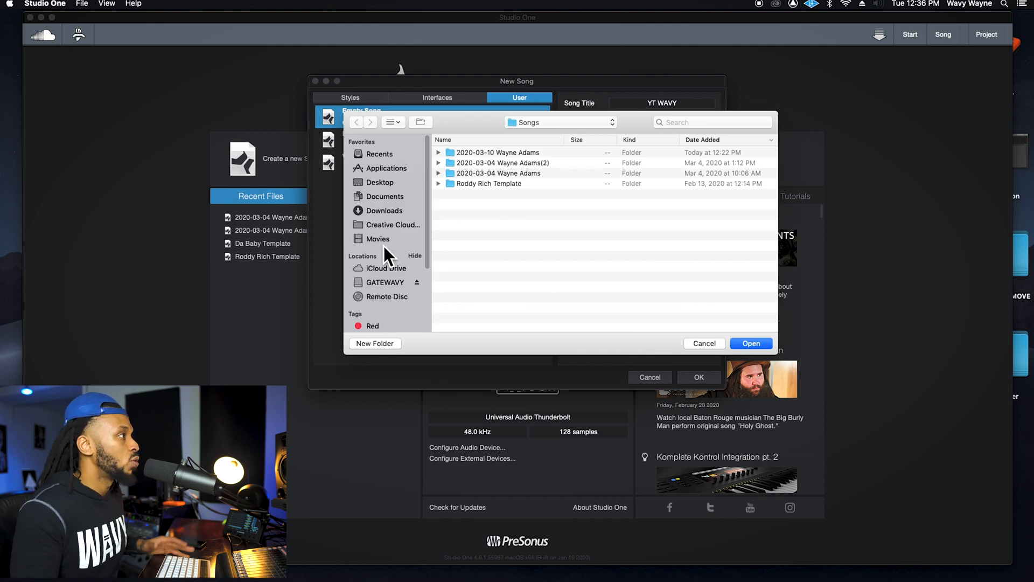
{"action": "left_click", "coordinate": [383, 204]}
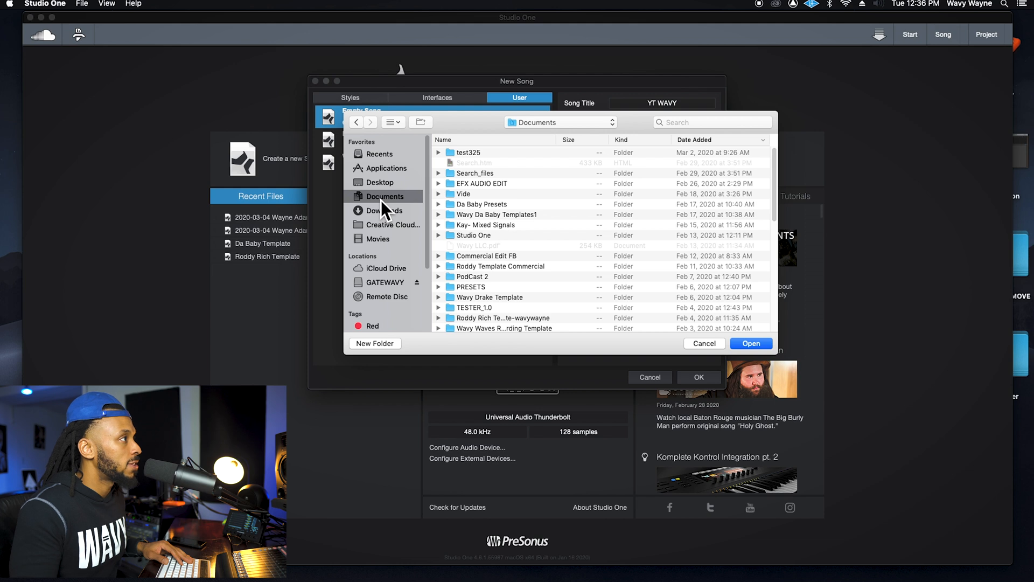
{"action": "left_click", "coordinate": [388, 347]}
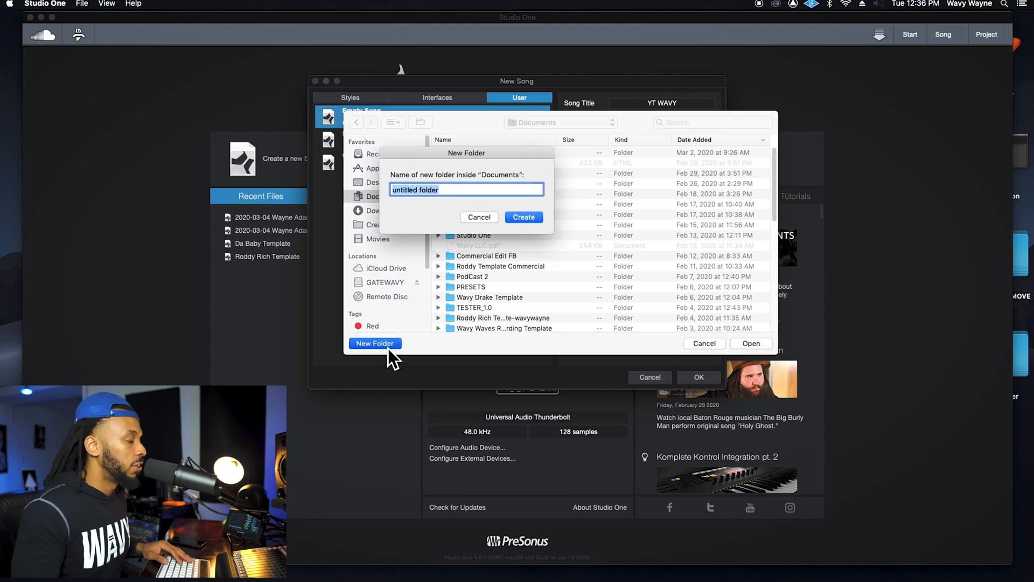
{"action": "type", "text": "STU"}
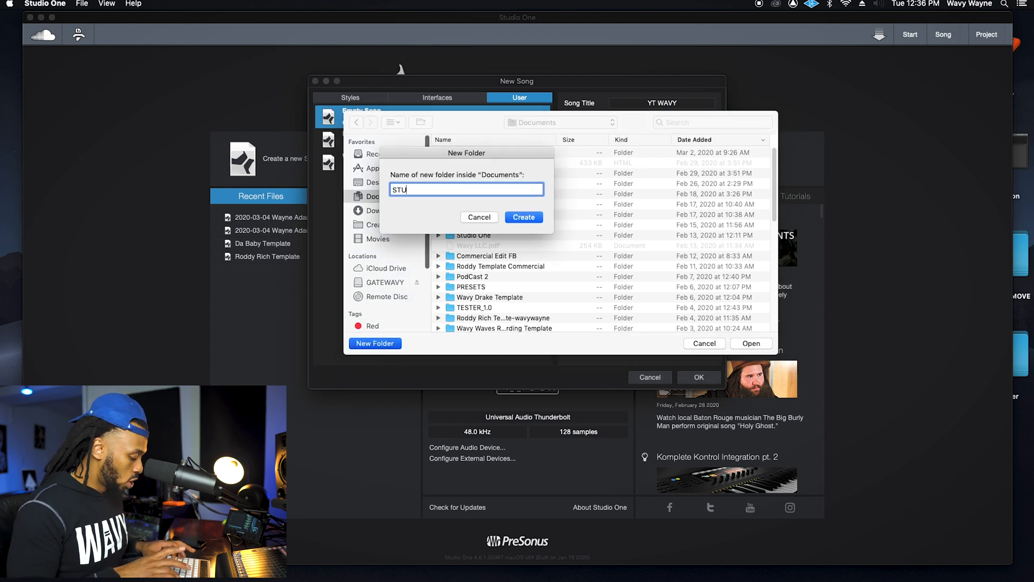
{"action": "type", "text": "DIO ONE SESSIONS"}
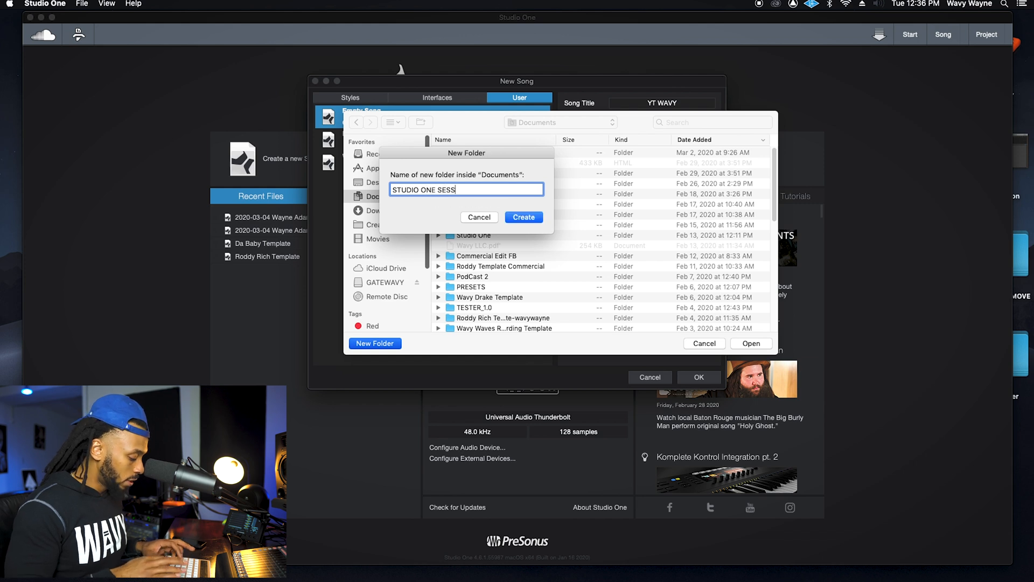
{"action": "left_click", "coordinate": [520, 217]}
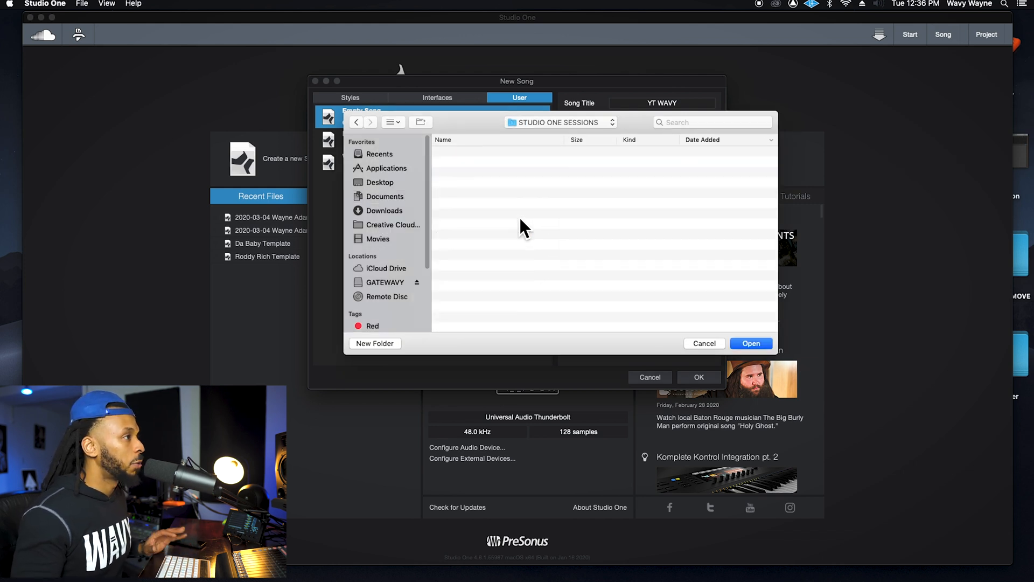
{"action": "left_click", "coordinate": [754, 349]}
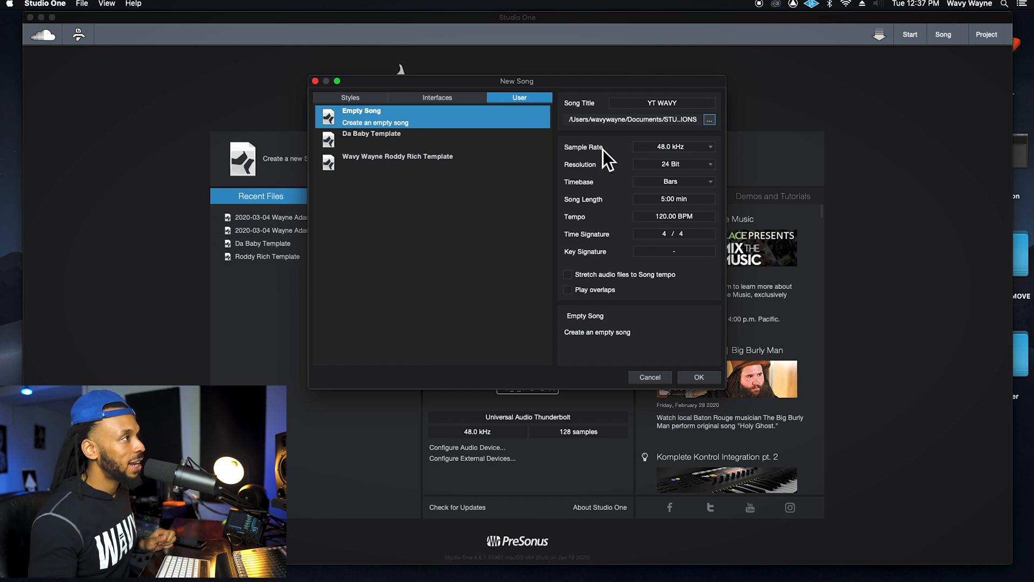
Step: Choose a 48.0 kHz sample rate for the song and keep the resolution at 24 Bit after reviewing its options
{"action": "left_click", "coordinate": [680, 149]}
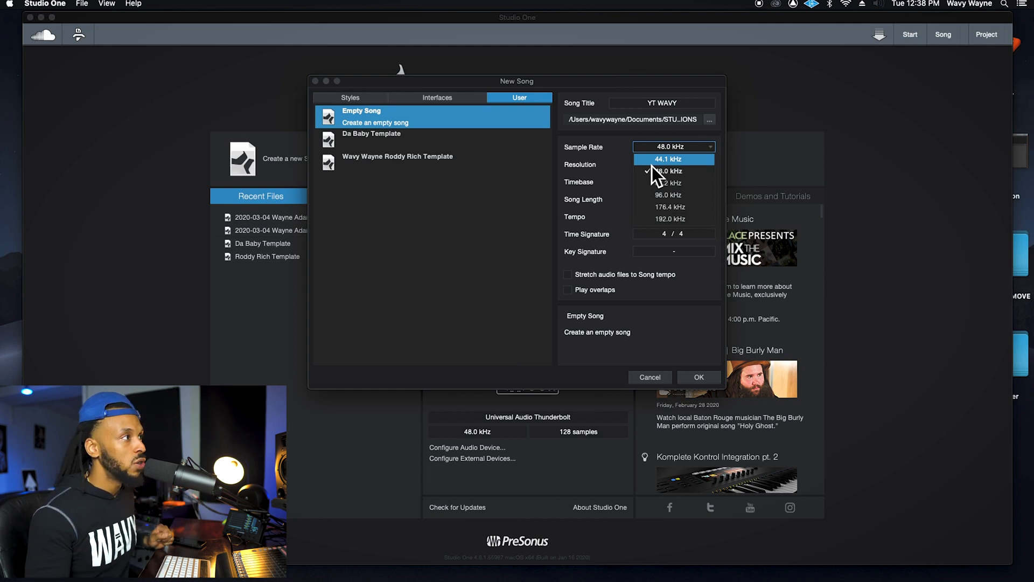
{"action": "left_click", "coordinate": [667, 174]}
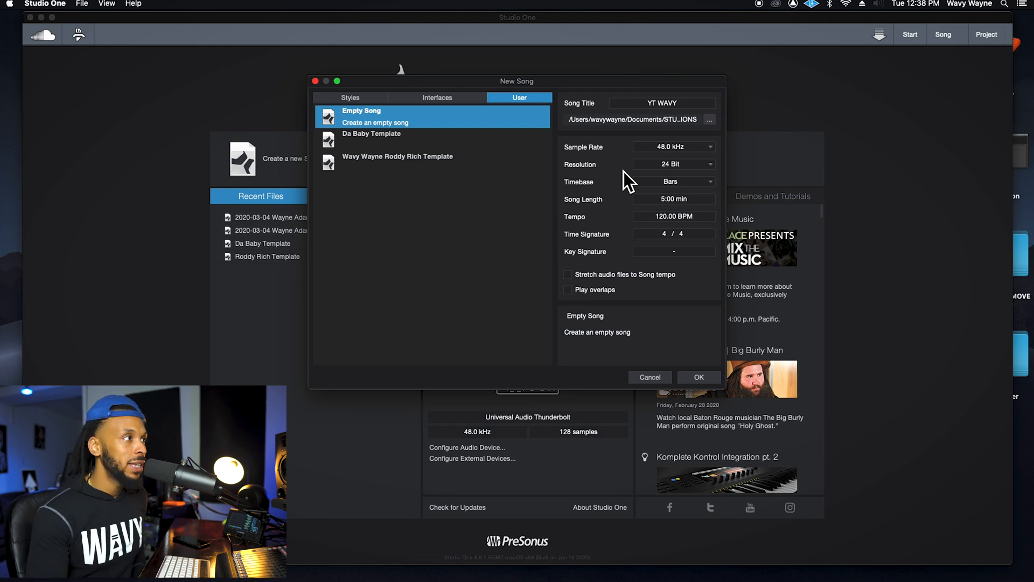
{"action": "left_click", "coordinate": [651, 165]}
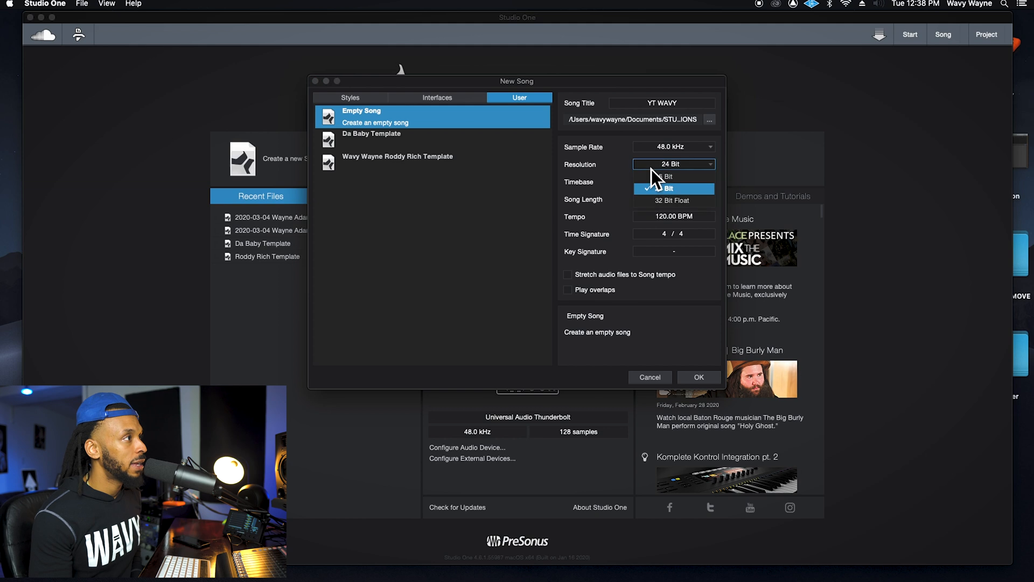
{"action": "left_click", "coordinate": [613, 190]}
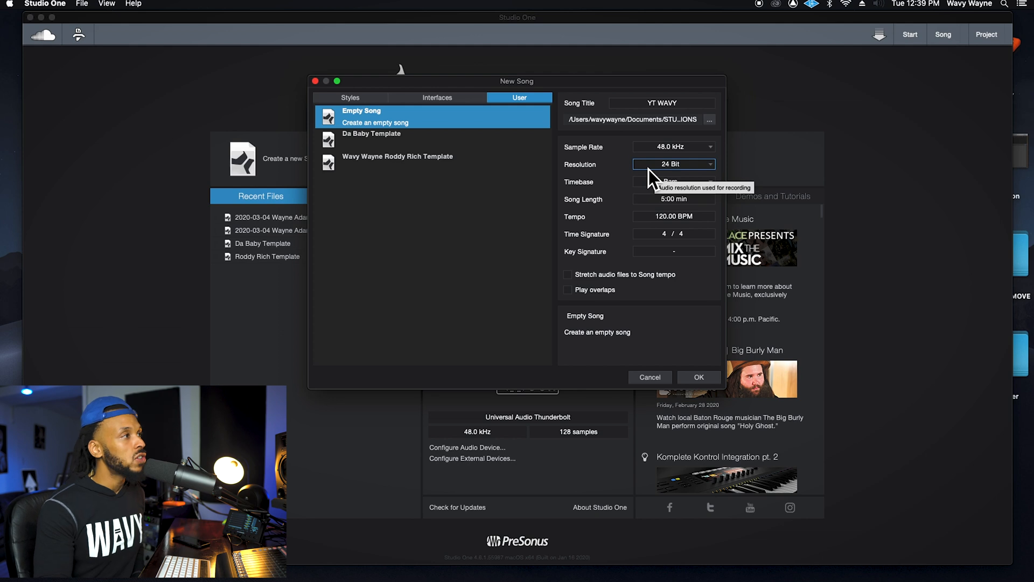
{"action": "left_click", "coordinate": [648, 167]}
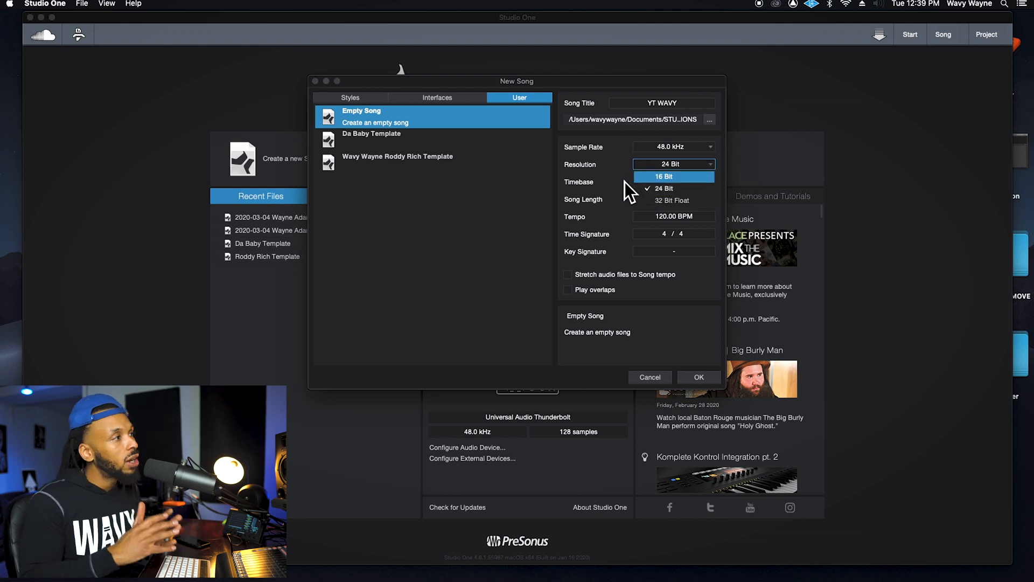
{"action": "left_click", "coordinate": [642, 196]}
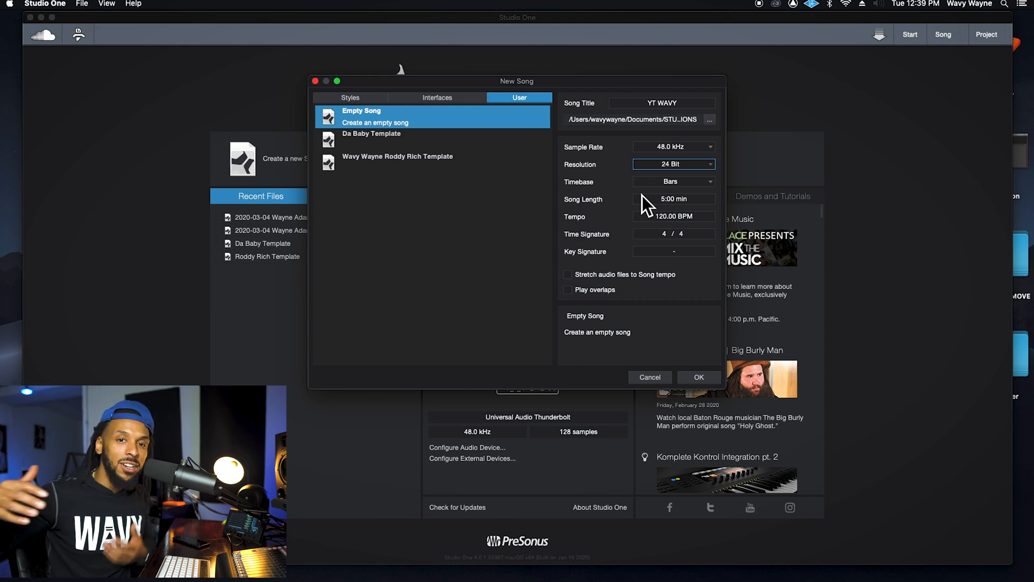
{"action": "left_click", "coordinate": [661, 167]}
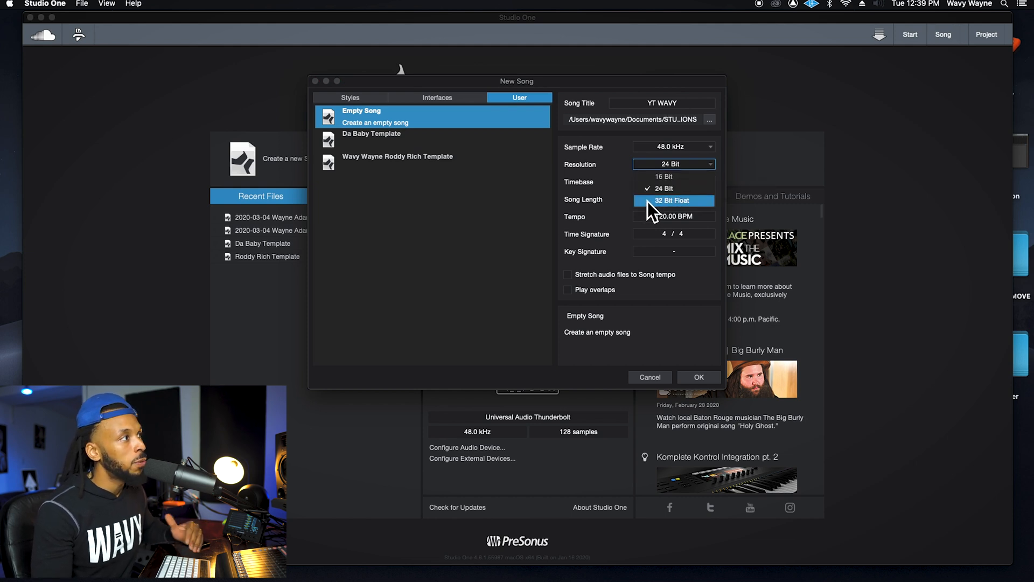
{"action": "left_click", "coordinate": [612, 167]}
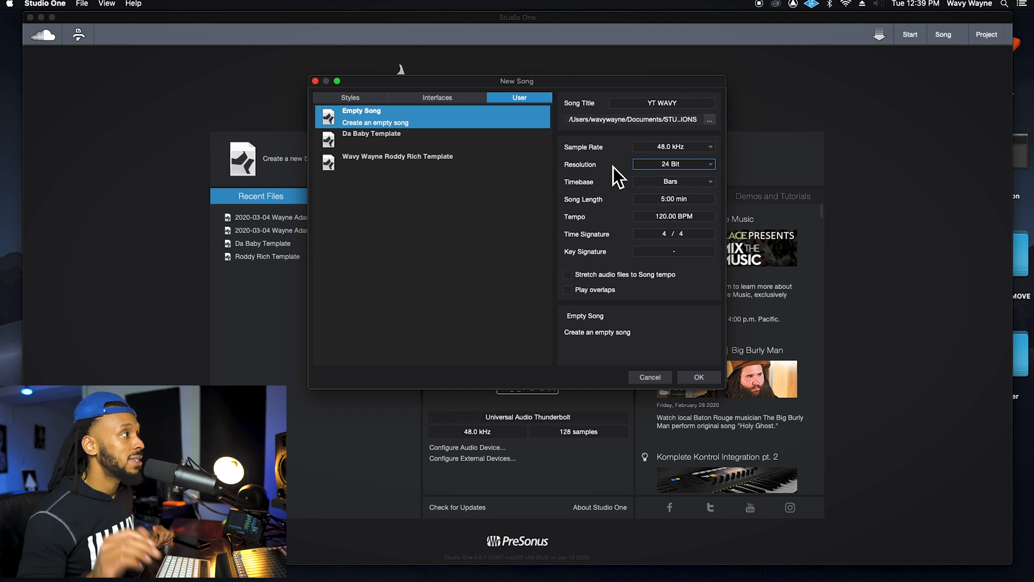
Step: Keep the timebase on Bars, leave the key signature unset, and create the song
{"action": "left_click", "coordinate": [644, 186]}
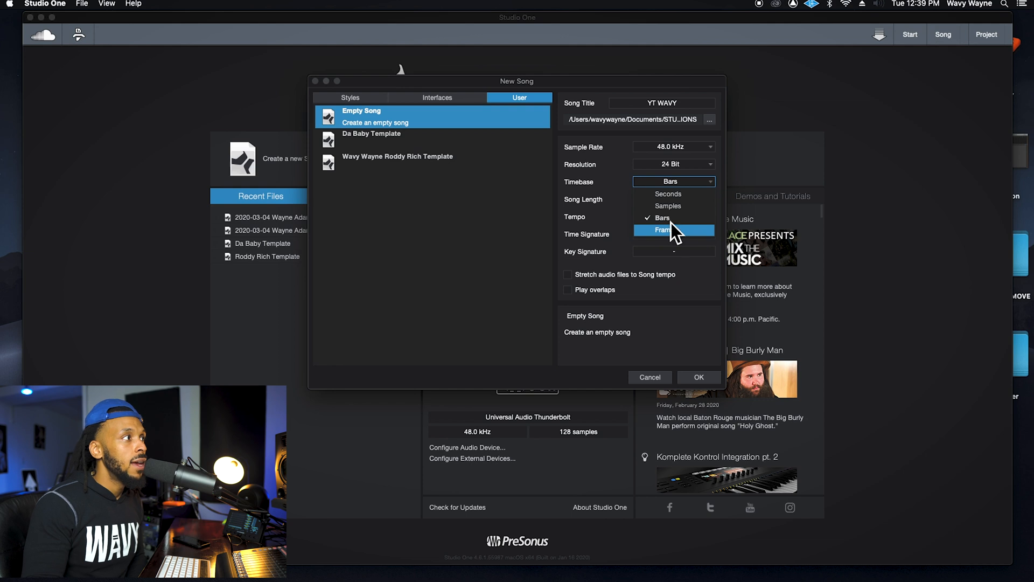
{"action": "left_click", "coordinate": [610, 188]}
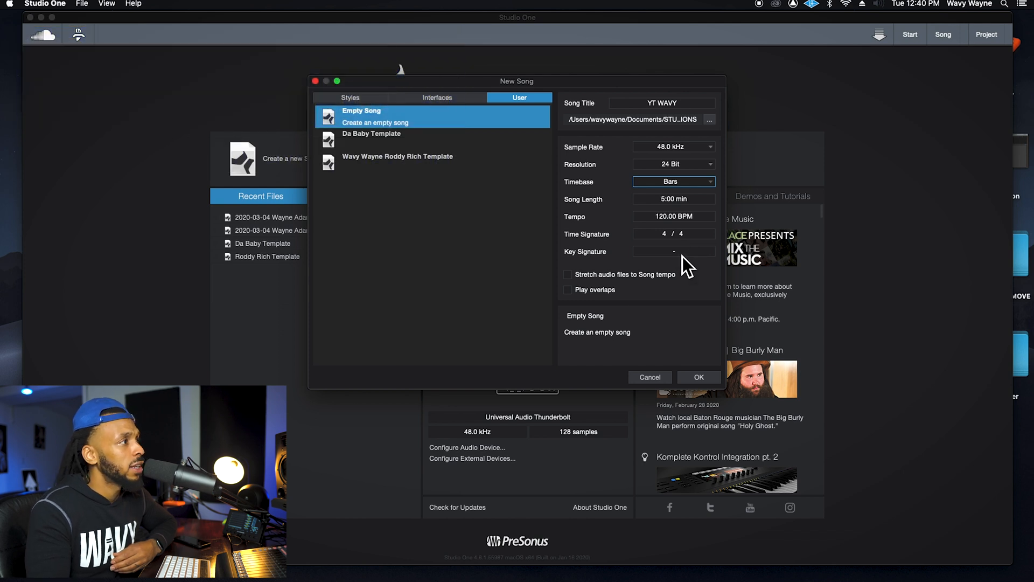
{"action": "left_click", "coordinate": [682, 256]}
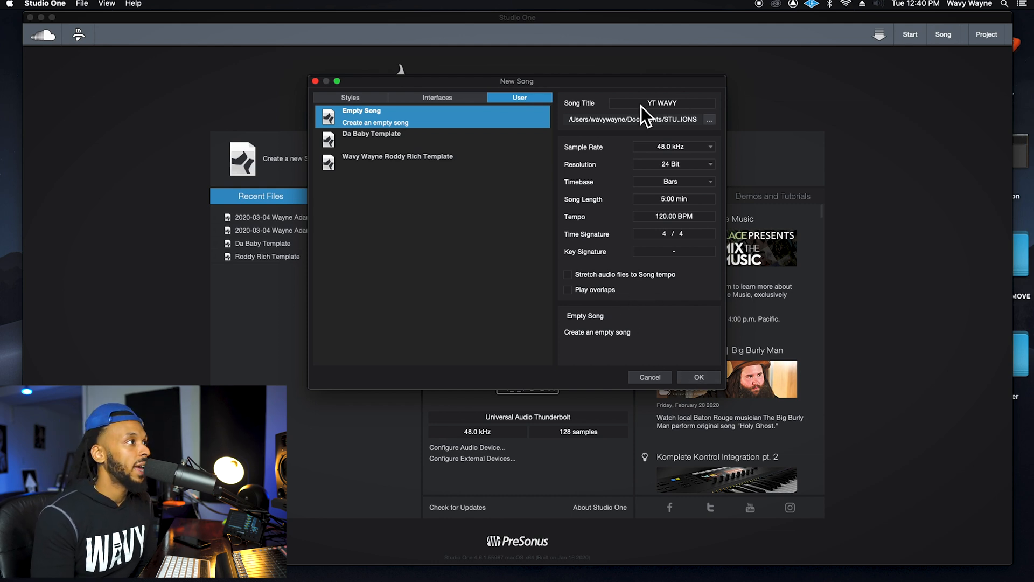
{"action": "left_click", "coordinate": [696, 377]}
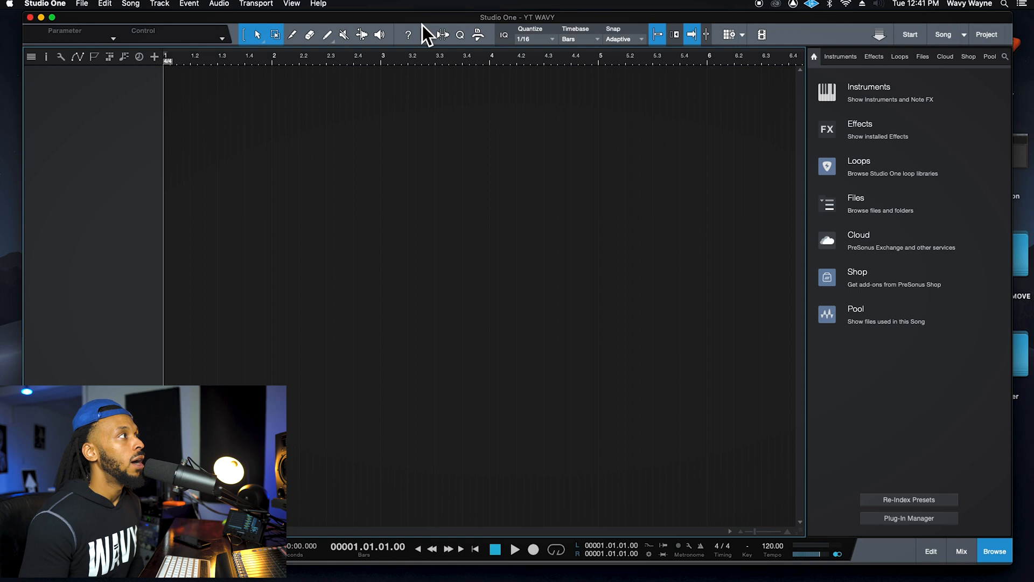
{"action": "left_click_drag", "start_coordinate": [422, 25], "coordinate": [419, 21]}
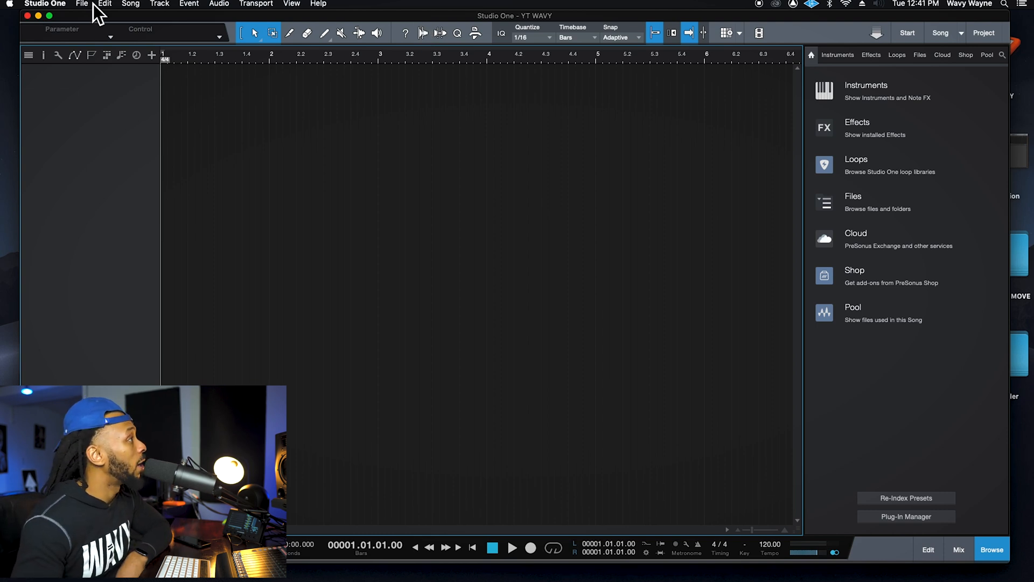
Step: Choose the Pro Tools keyboard mapping scheme in the keyboard shortcut preferences and close the preferences
{"action": "left_click", "coordinate": [63, 5]}
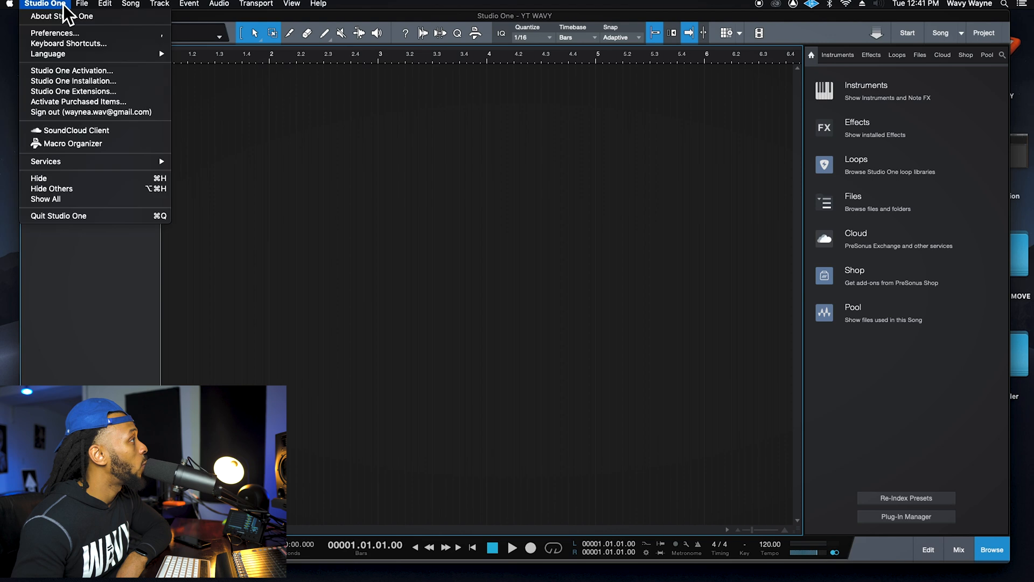
{"action": "left_click", "coordinate": [76, 43]}
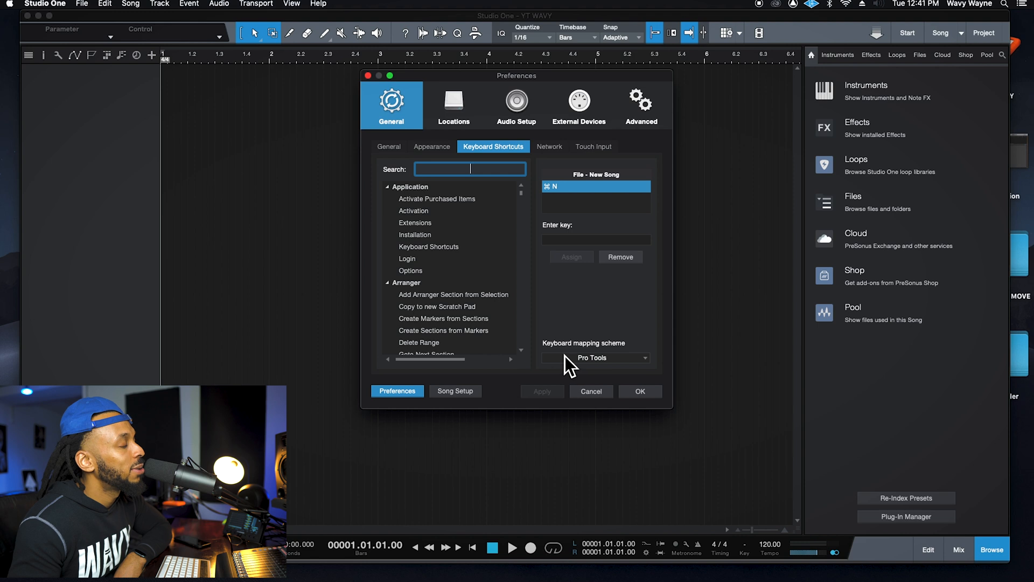
{"action": "left_click", "coordinate": [641, 360]}
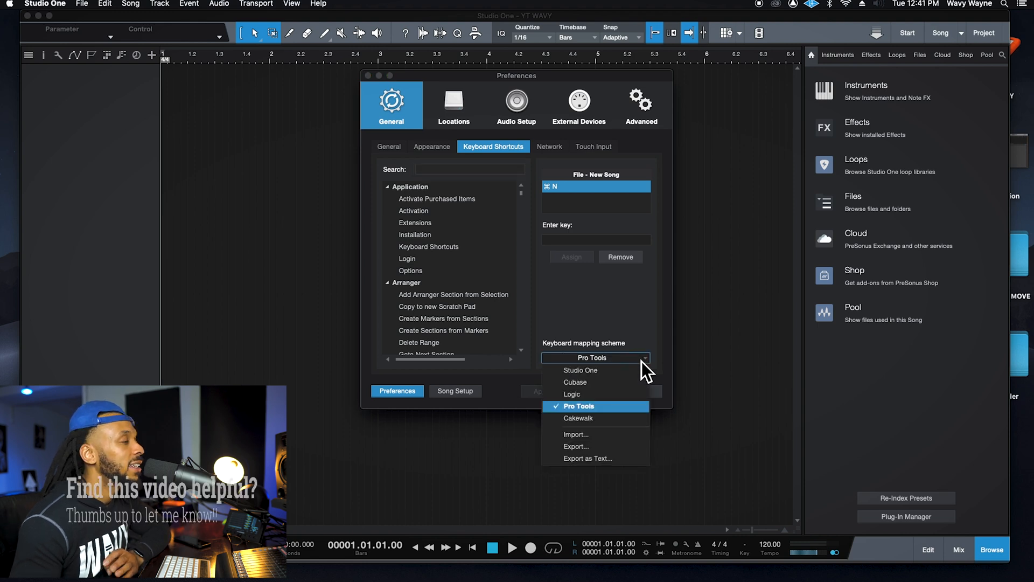
{"action": "left_click", "coordinate": [631, 405]}
{"action": "left_click", "coordinate": [558, 172]}
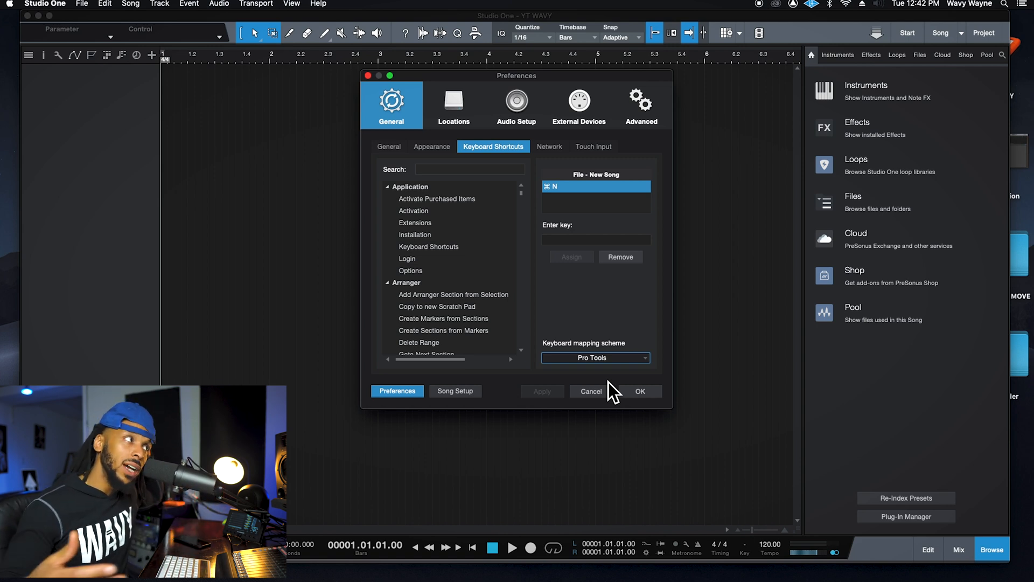
{"action": "left_click", "coordinate": [369, 77]}
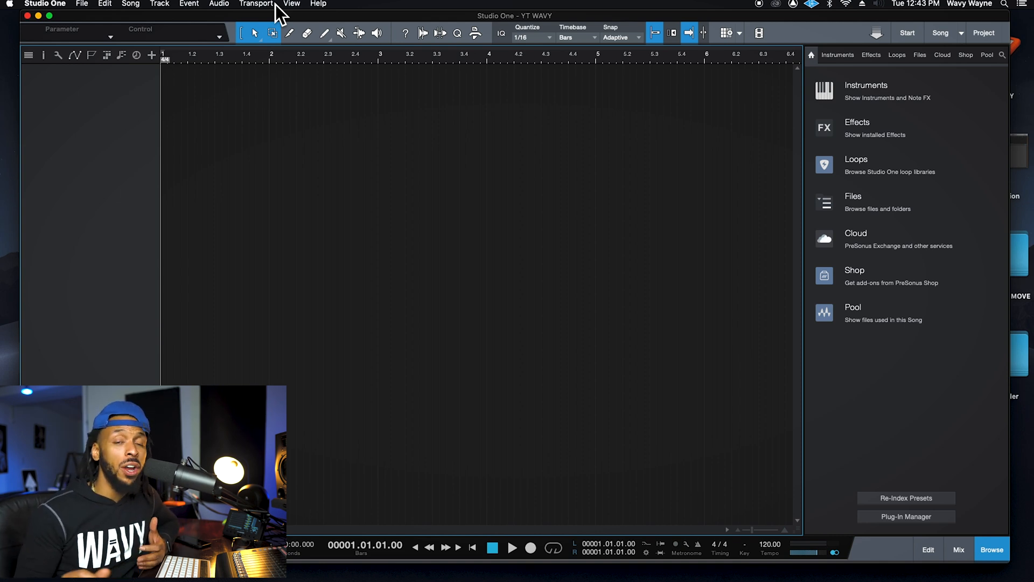
Step: Switch to Finder, open the YOUTUBE BEAT(NOISEY NEIGHBORZ) folder on the GATEWAVY drive, and preview We Made It (150 Bpm).mp3
{"action": "mouse_move", "coordinate": [340, 580]}
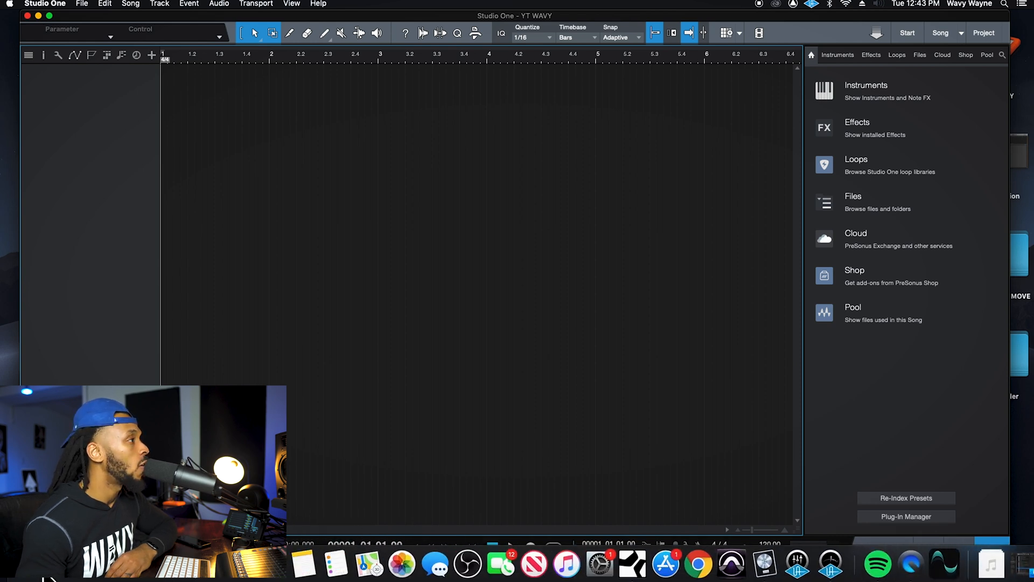
{"action": "left_click", "coordinate": [48, 576]}
{"action": "left_click_drag", "start_coordinate": [116, 184], "coordinate": [385, 133]}
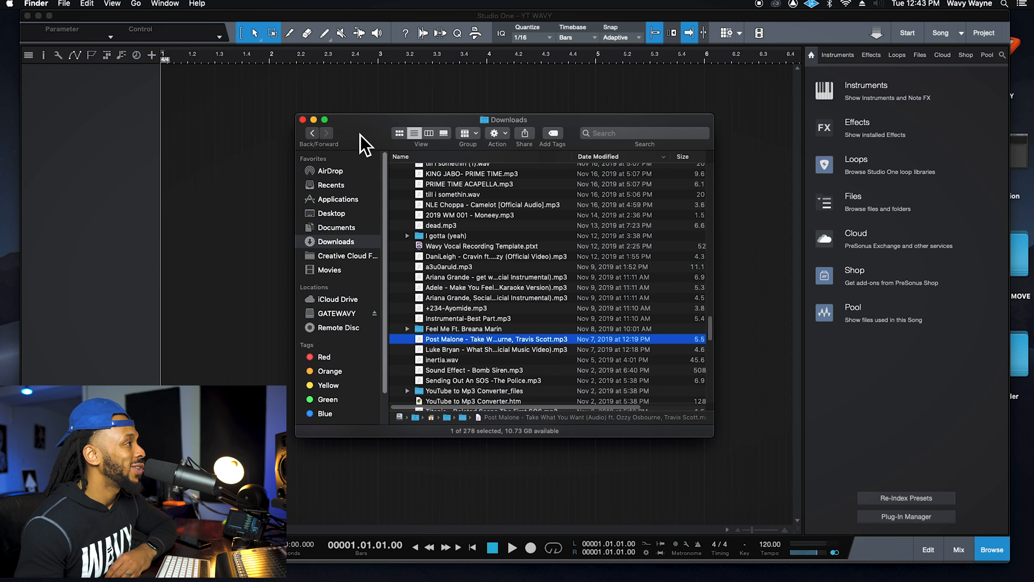
{"action": "left_click", "coordinate": [341, 316]}
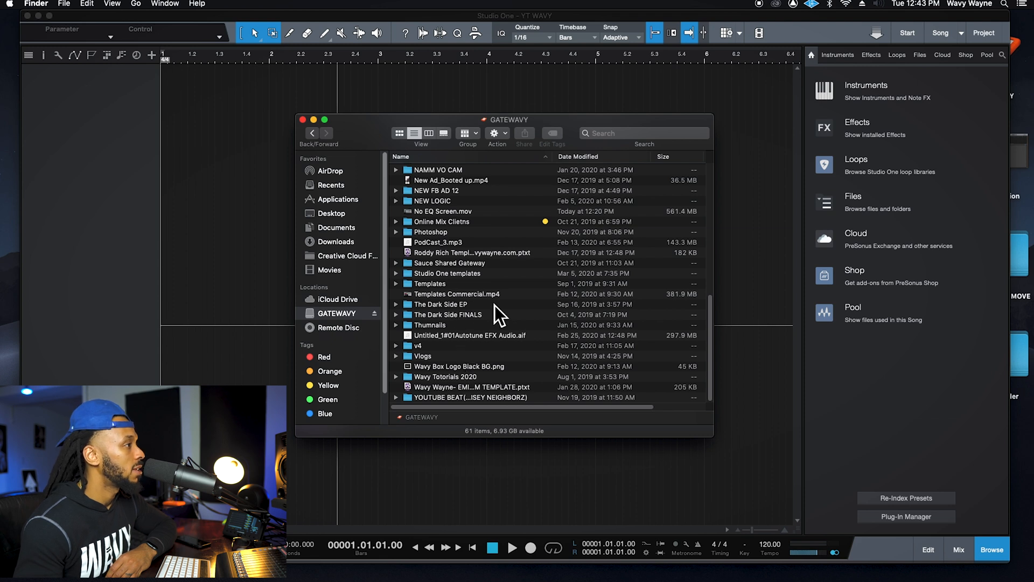
{"action": "double_click", "coordinate": [538, 397]}
{"action": "left_click", "coordinate": [438, 264]}
{"action": "key", "text": "space"}
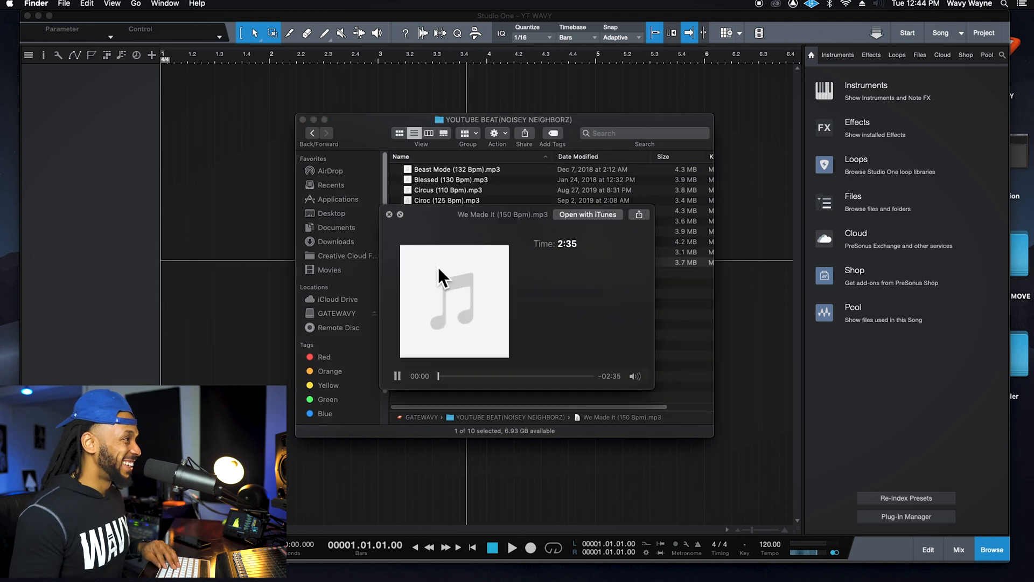
Step: Close the preview, import We Made It (150 Bpm).mp3 into the arrangement as a new track, and align its start with bar 1
{"action": "key", "text": "space"}
{"action": "left_click_drag", "start_coordinate": [373, 121], "coordinate": [637, 80]}
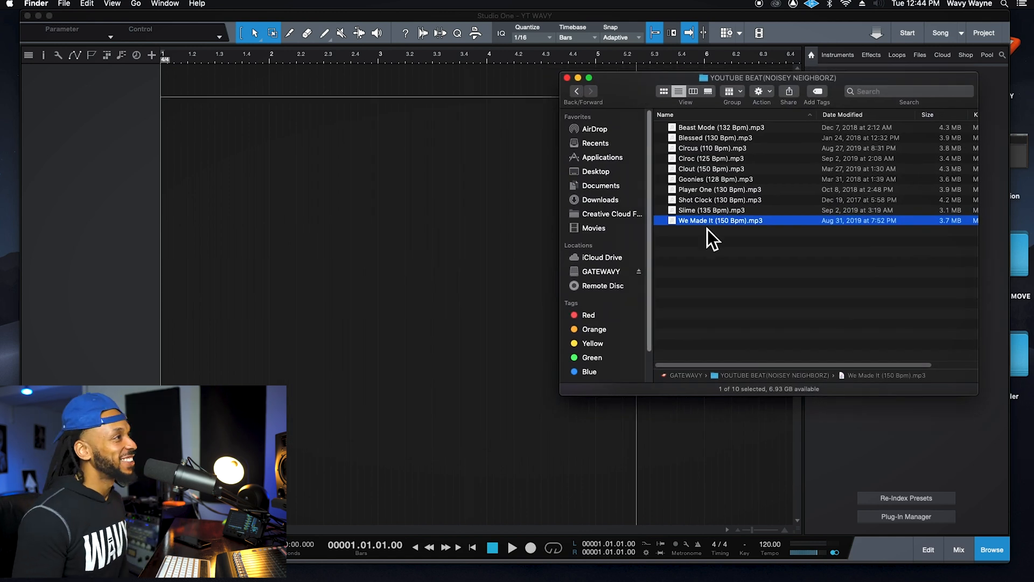
{"action": "left_click_drag", "start_coordinate": [692, 226], "coordinate": [198, 92]}
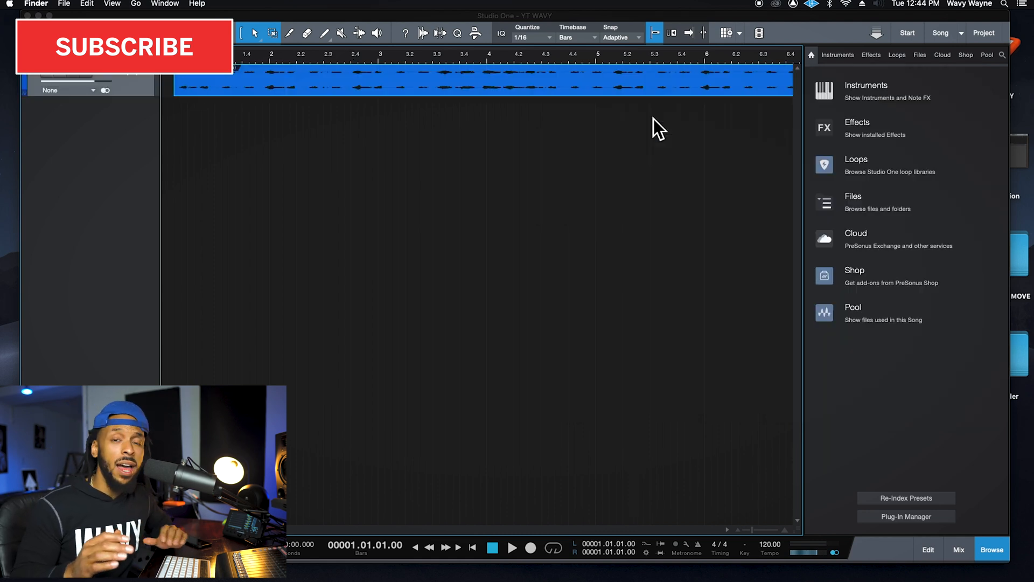
{"action": "left_click_drag", "start_coordinate": [619, 92], "coordinate": [584, 92]}
{"action": "left_click_drag", "start_coordinate": [408, 95], "coordinate": [377, 90]}
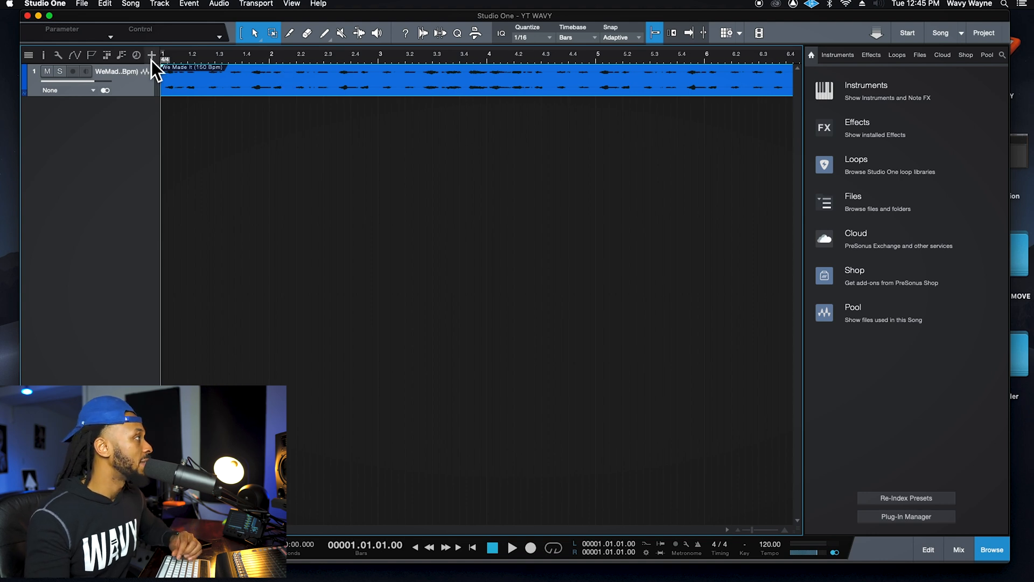
Step: Show and hide the track inspector, then open the mix console below the arrangement and make it taller
{"action": "left_click", "coordinate": [50, 60]}
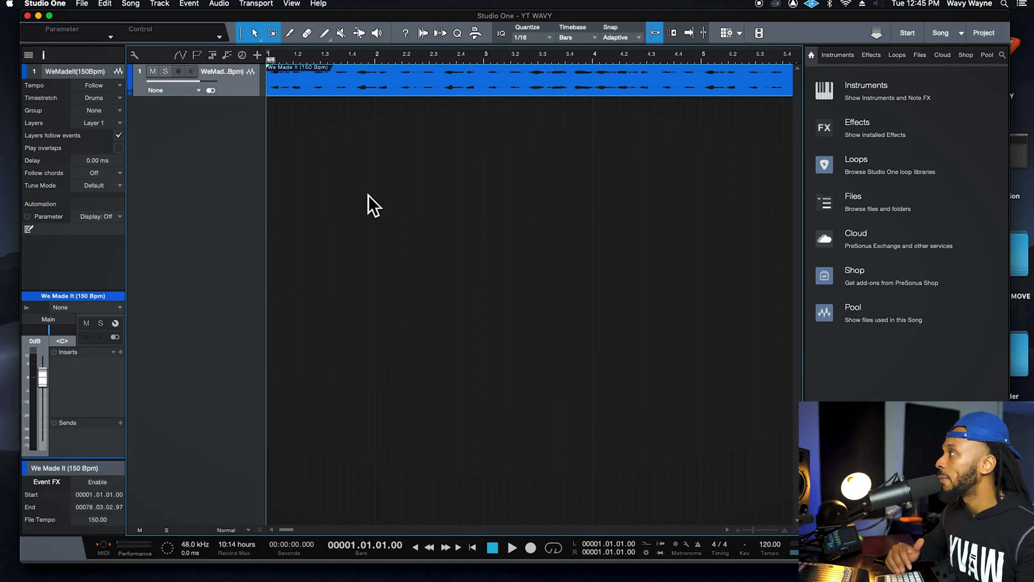
{"action": "left_click", "coordinate": [51, 59]}
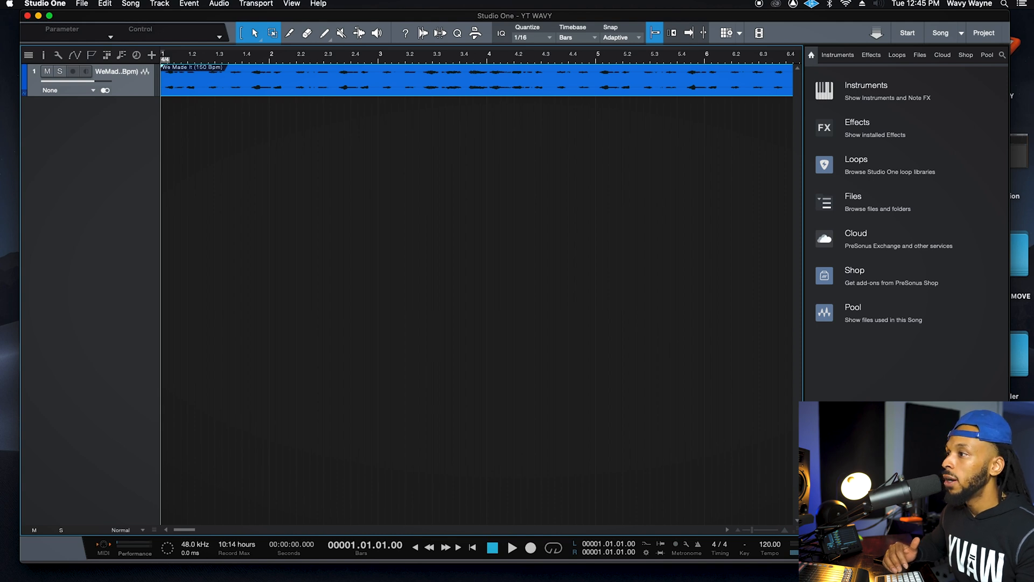
{"action": "key", "text": "F3"}
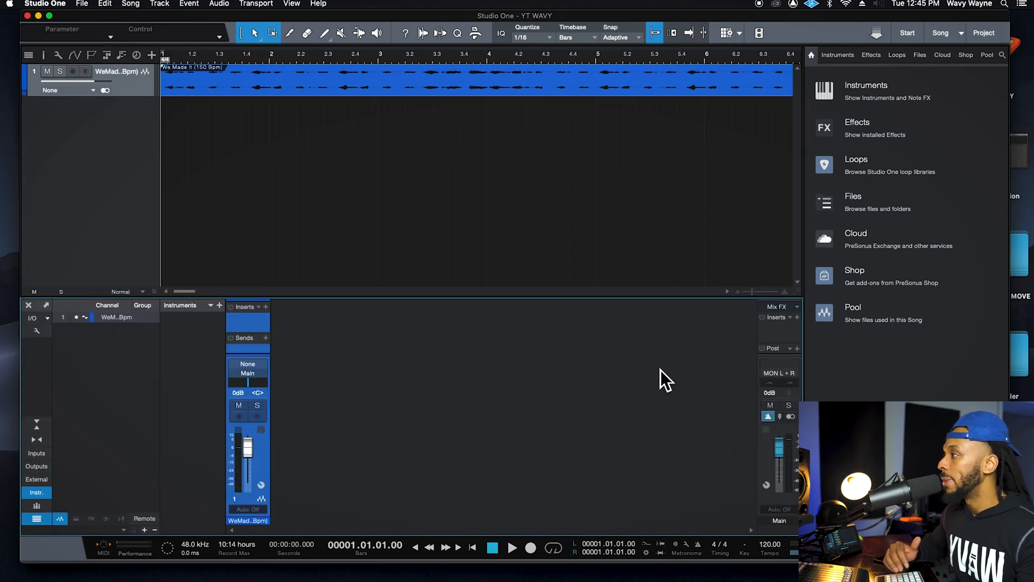
{"action": "left_click_drag", "start_coordinate": [258, 306], "coordinate": [264, 260]}
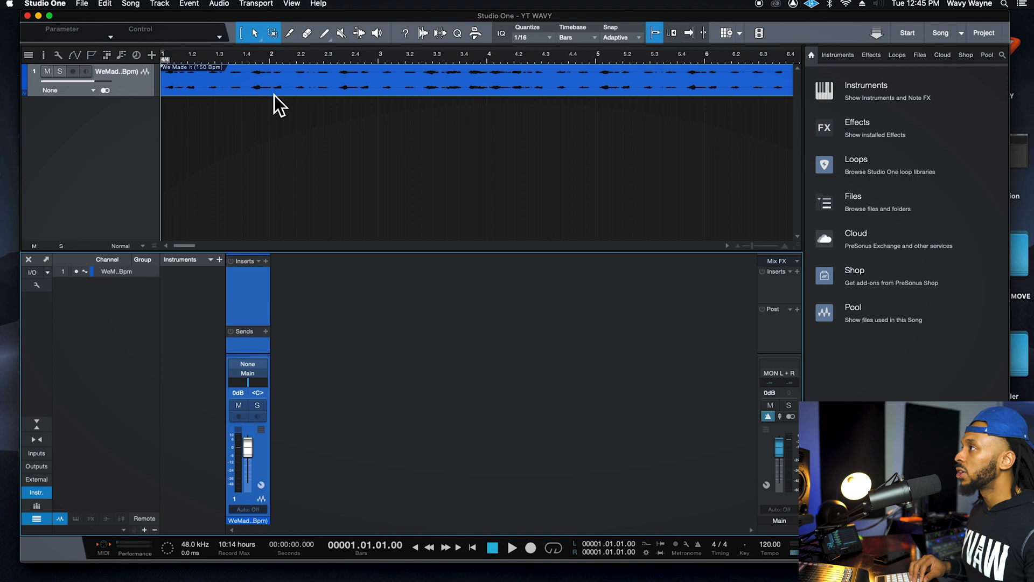
Step: Play the beat with the timeline zoomed out and lower its channel volume to -4.9 dB
{"action": "left_click", "coordinate": [424, 61]}
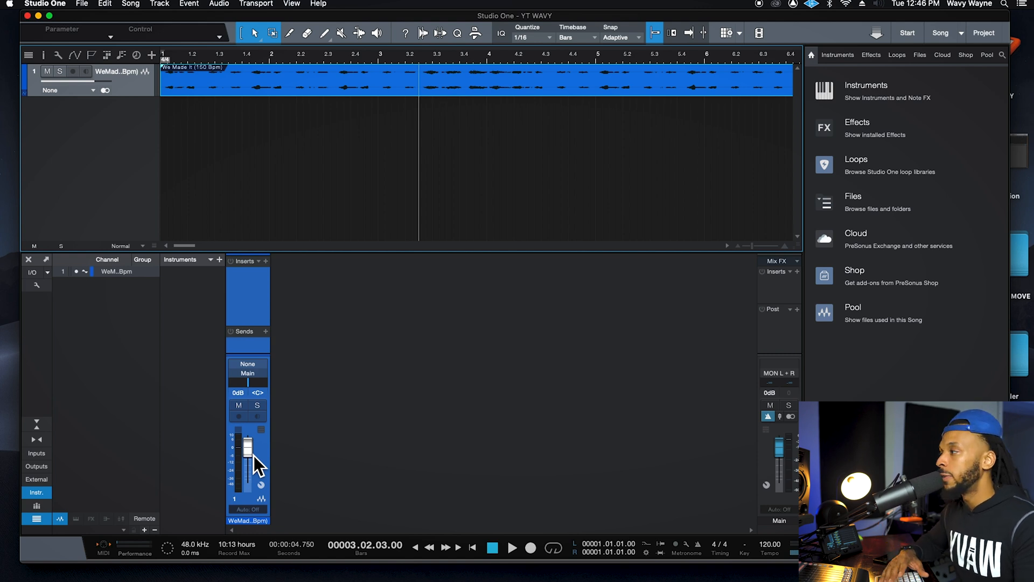
{"action": "key", "text": "space"}
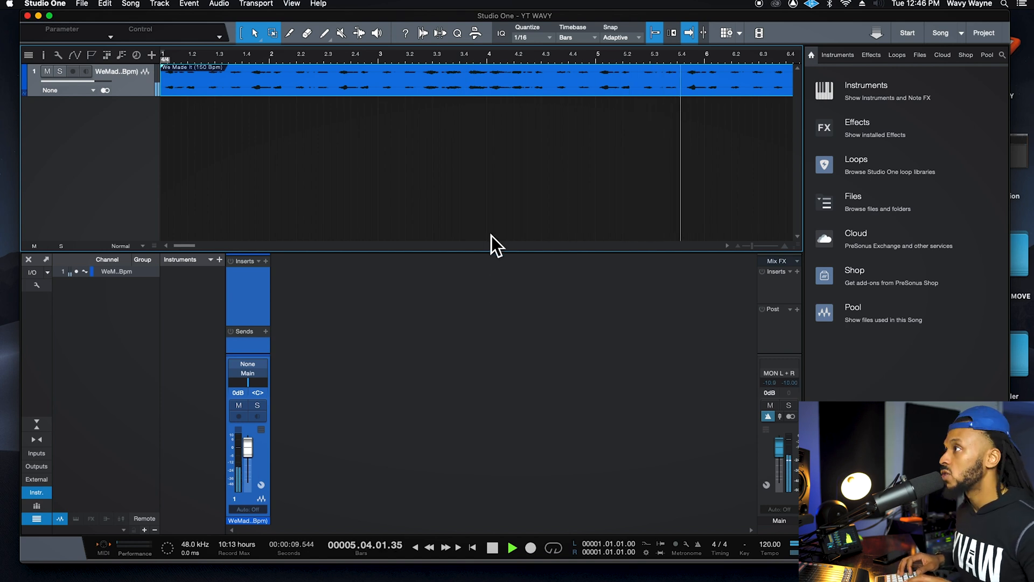
{"action": "key", "text": "w"}
{"action": "left_click", "coordinate": [489, 70]}
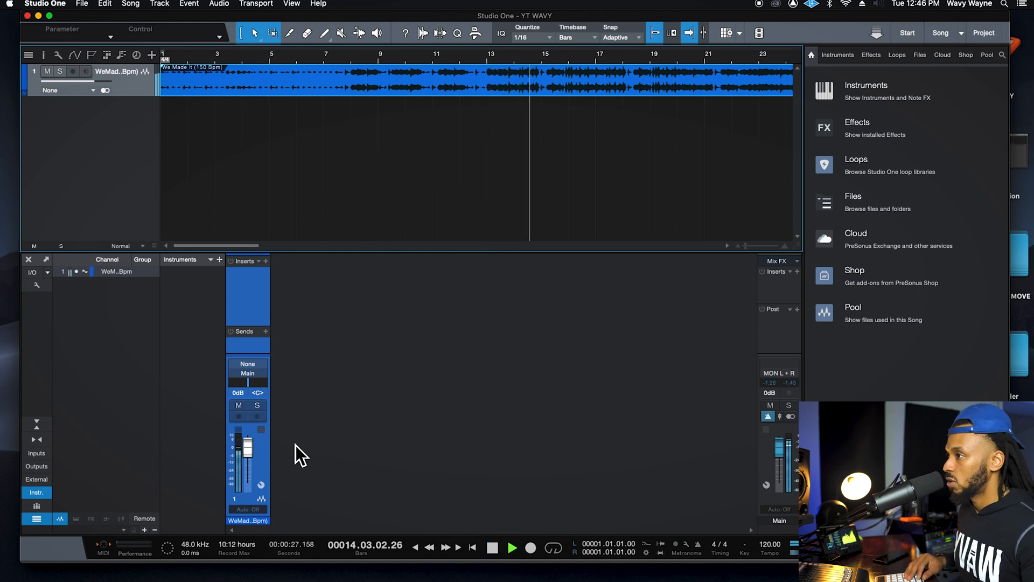
{"action": "left_click_drag", "start_coordinate": [248, 459], "coordinate": [247, 463]}
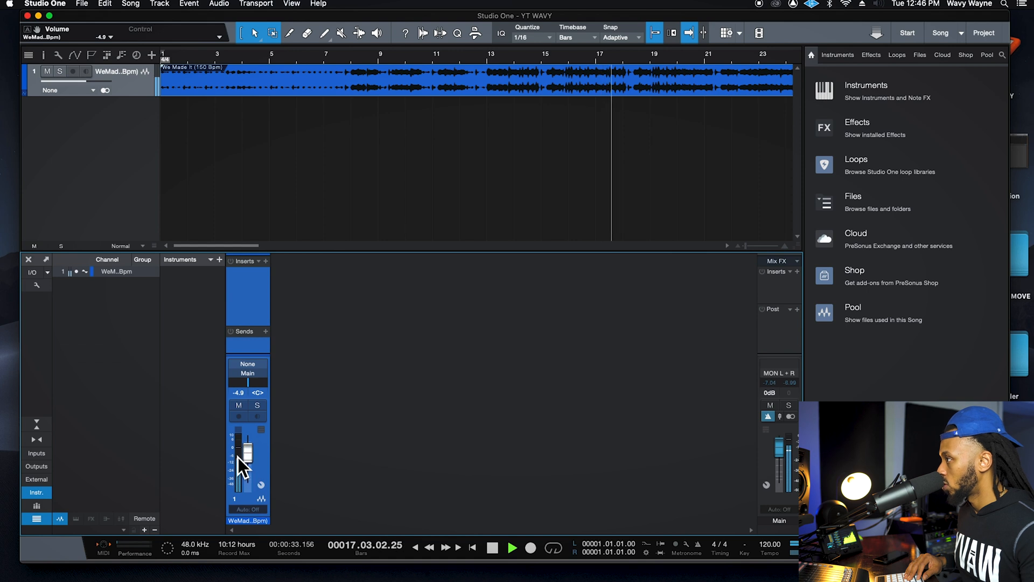
Step: Stop and replay short passages of the beat to check its level on the channel meter
{"action": "key", "text": "space"}
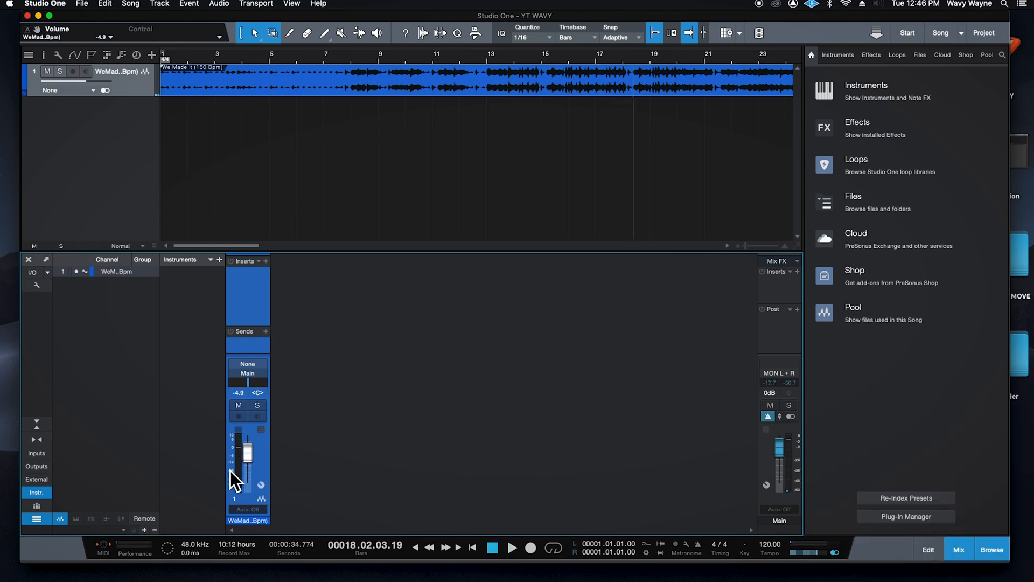
{"action": "key", "text": "space"}
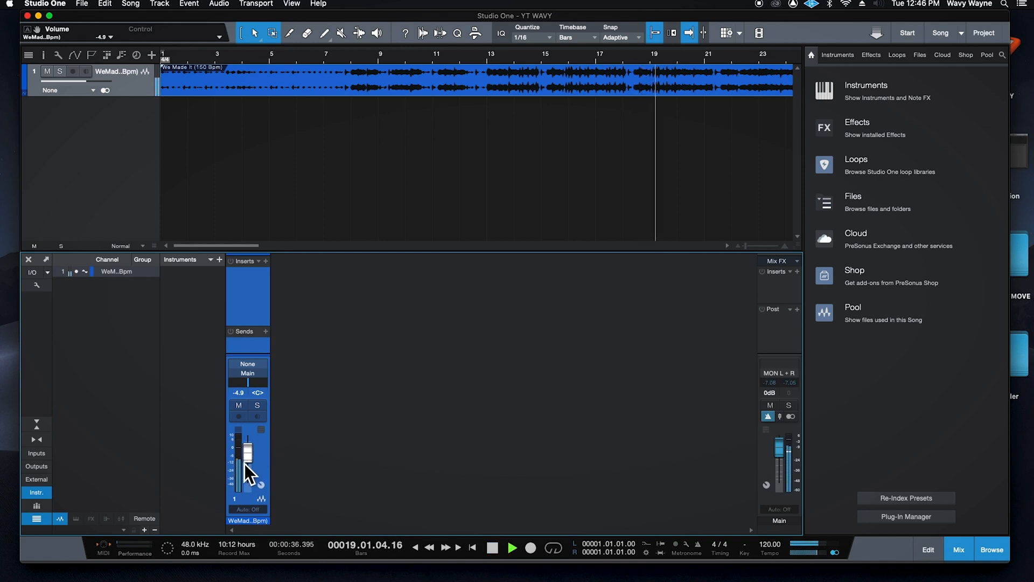
{"action": "key", "text": "space"}
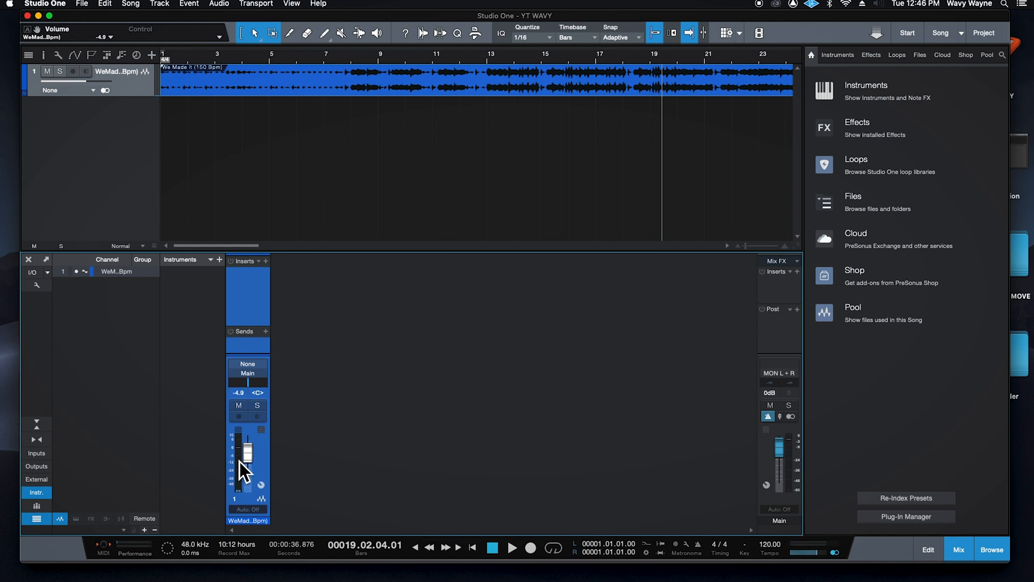
{"action": "key", "text": "space"}
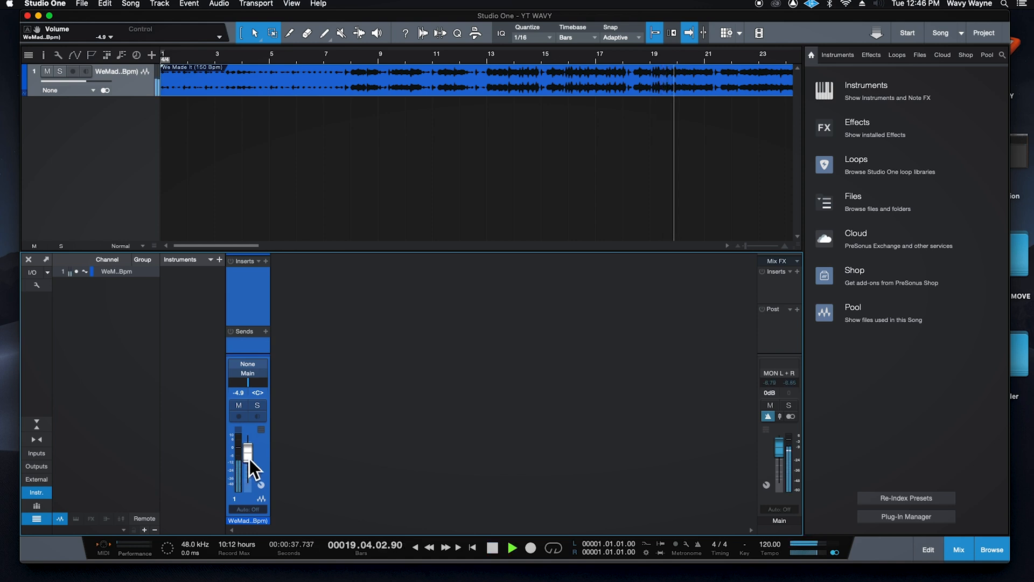
{"action": "key", "text": "space"}
{"action": "mouse_move", "coordinate": [242, 464]}
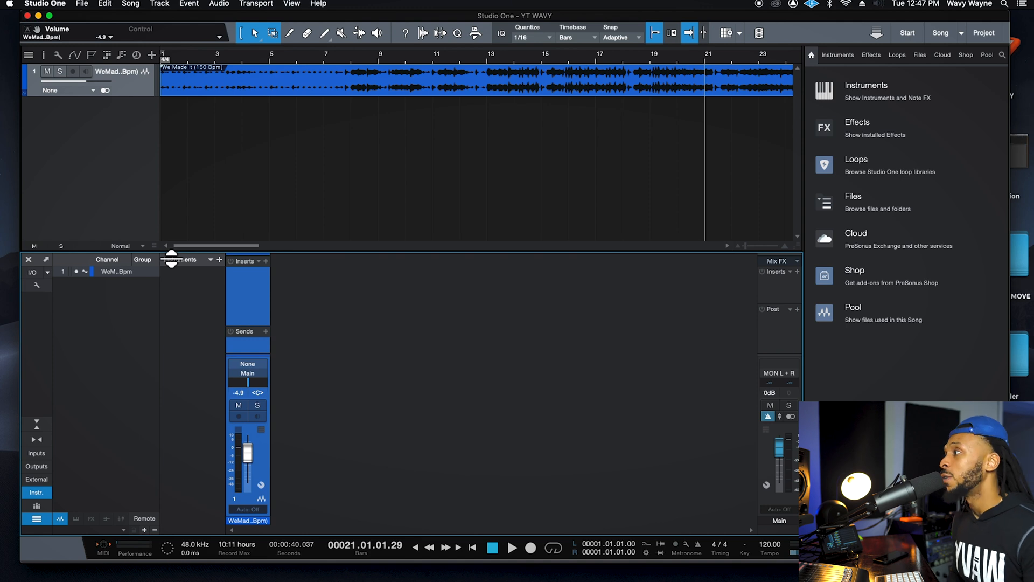
Step: Reduce the mix console's height, look over the track-adding commands, and return the playhead to the start of the song
{"action": "left_click_drag", "start_coordinate": [171, 257], "coordinate": [171, 303]}
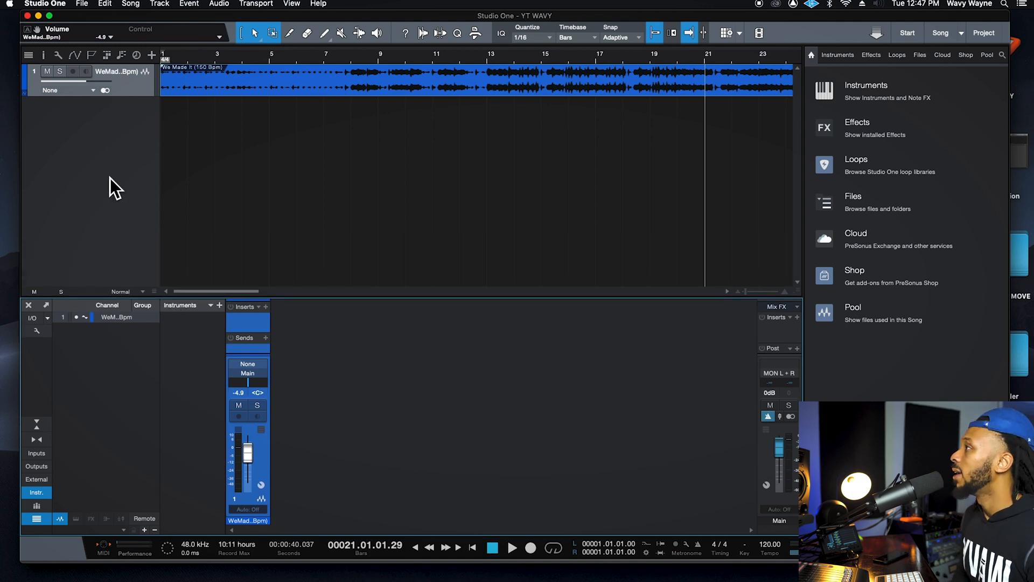
{"action": "left_click", "coordinate": [220, 4]}
{"action": "left_click", "coordinate": [220, 4]}
{"action": "left_click", "coordinate": [161, 4]}
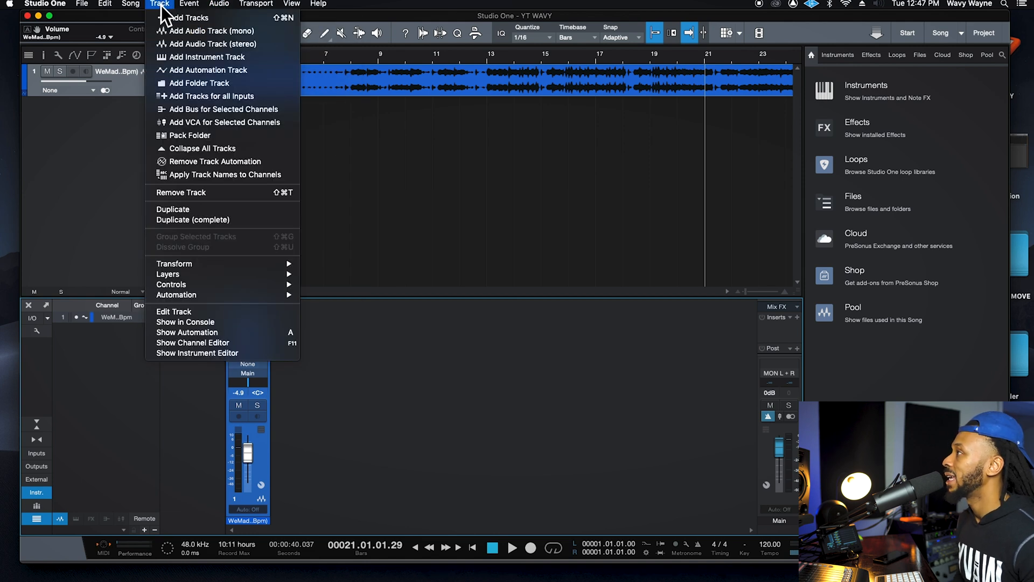
{"action": "left_click", "coordinate": [186, 19]}
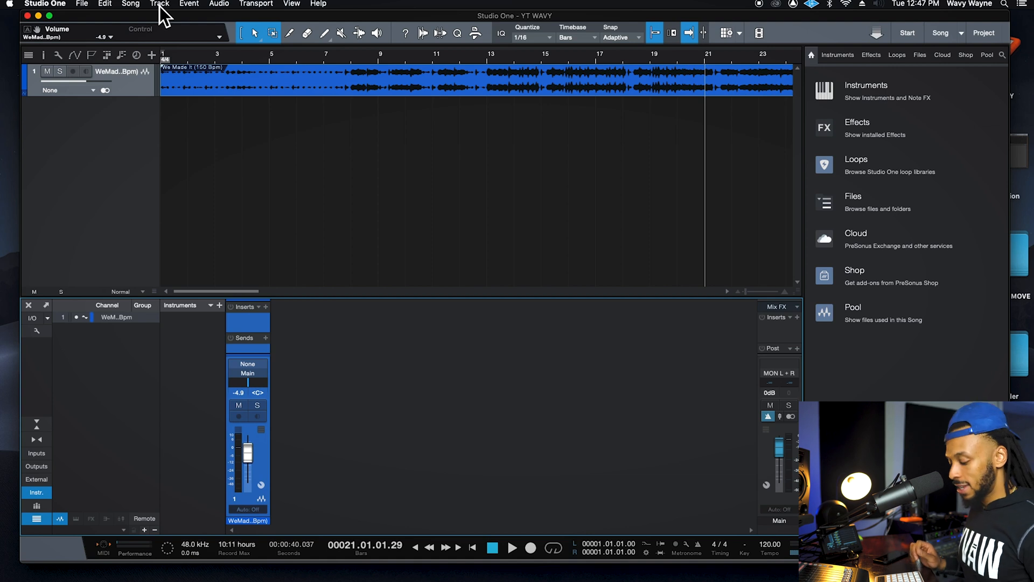
{"action": "key", "text": "Home"}
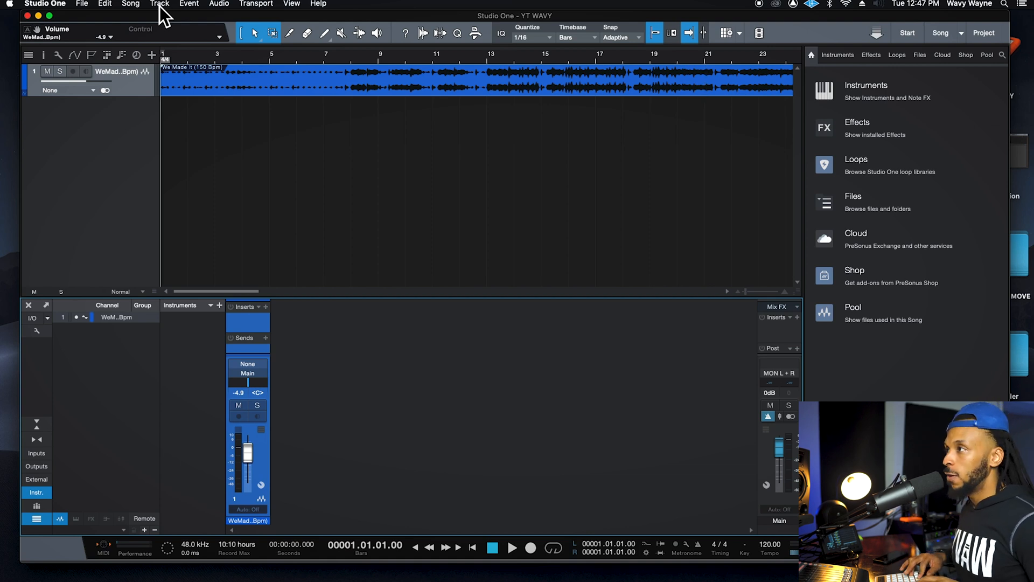
Step: Begin adding one mono audio track named LD VOX, review the available presets, and leave it on No Preset
{"action": "key", "text": "t"}
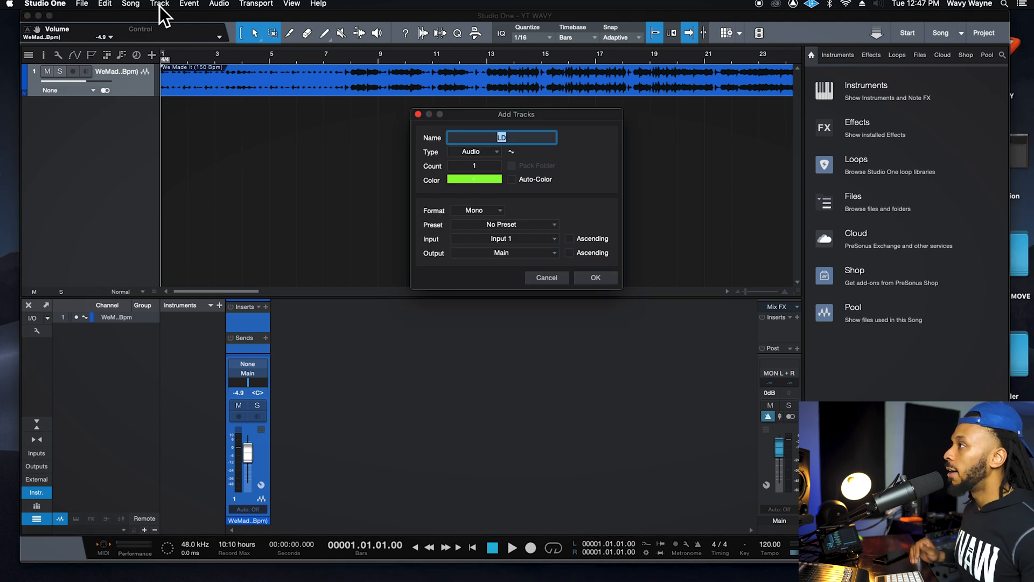
{"action": "left_click", "coordinate": [531, 141]}
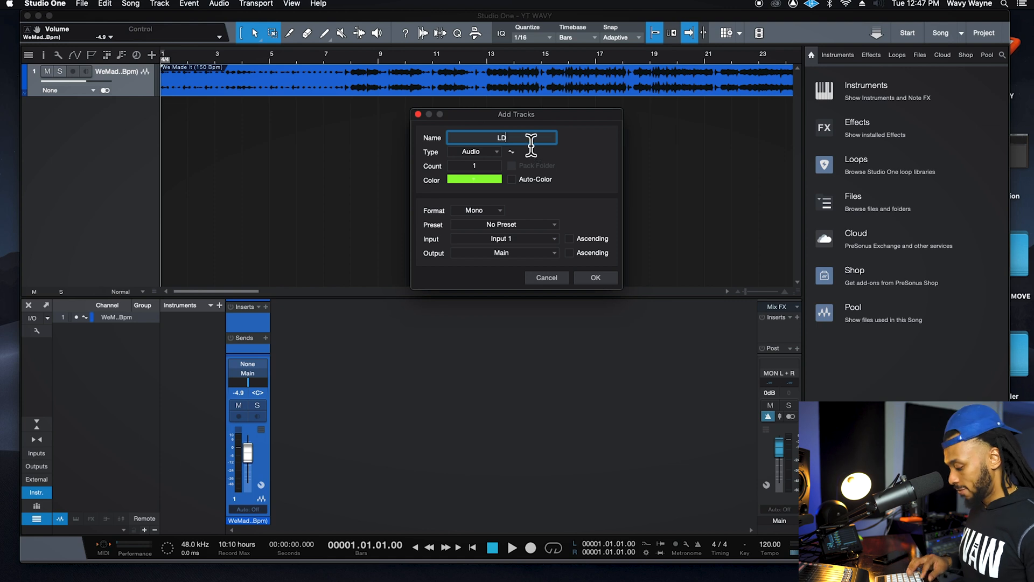
{"action": "type", "text": "VOX"}
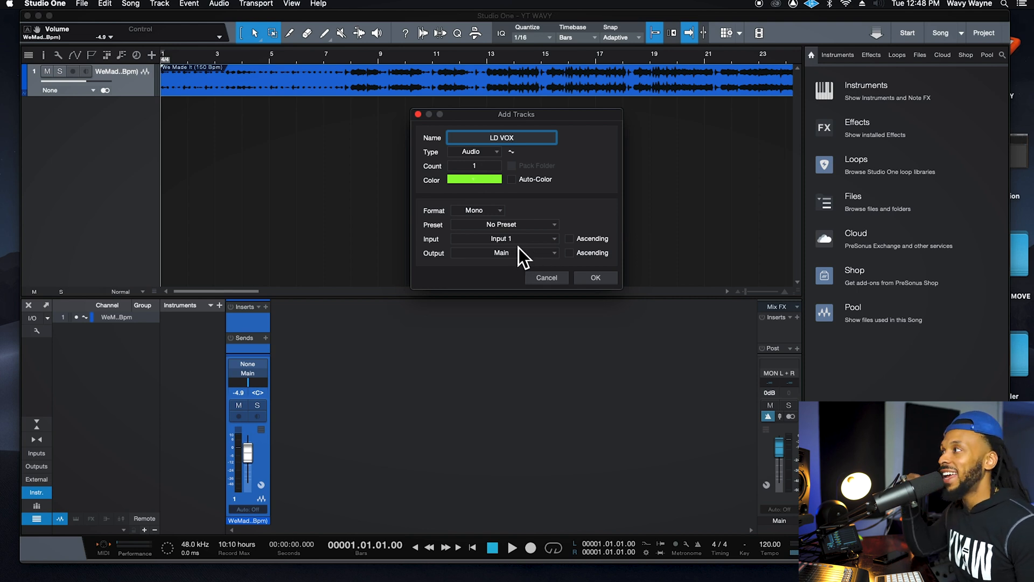
{"action": "left_click", "coordinate": [461, 228]}
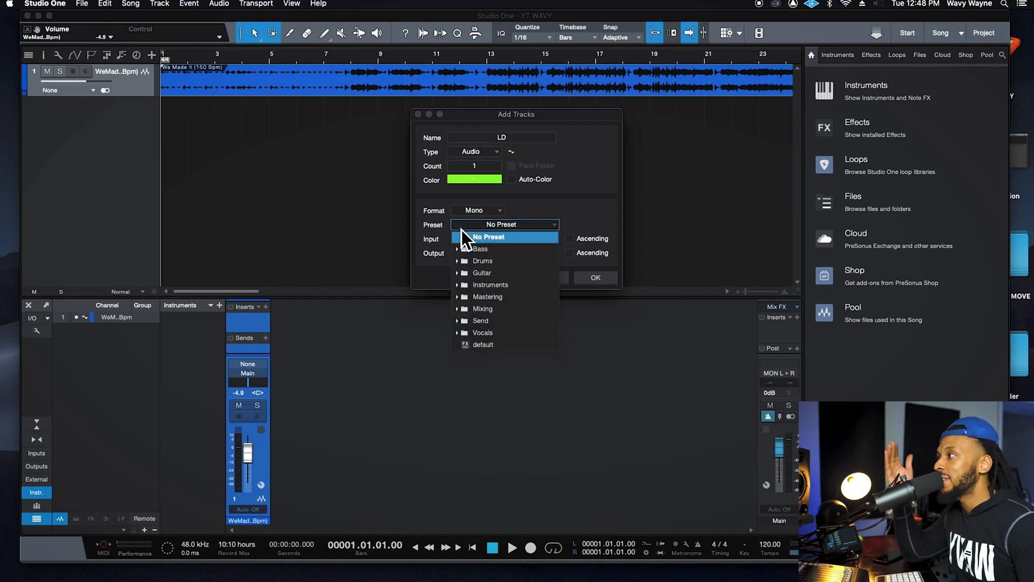
{"action": "left_click", "coordinate": [607, 209]}
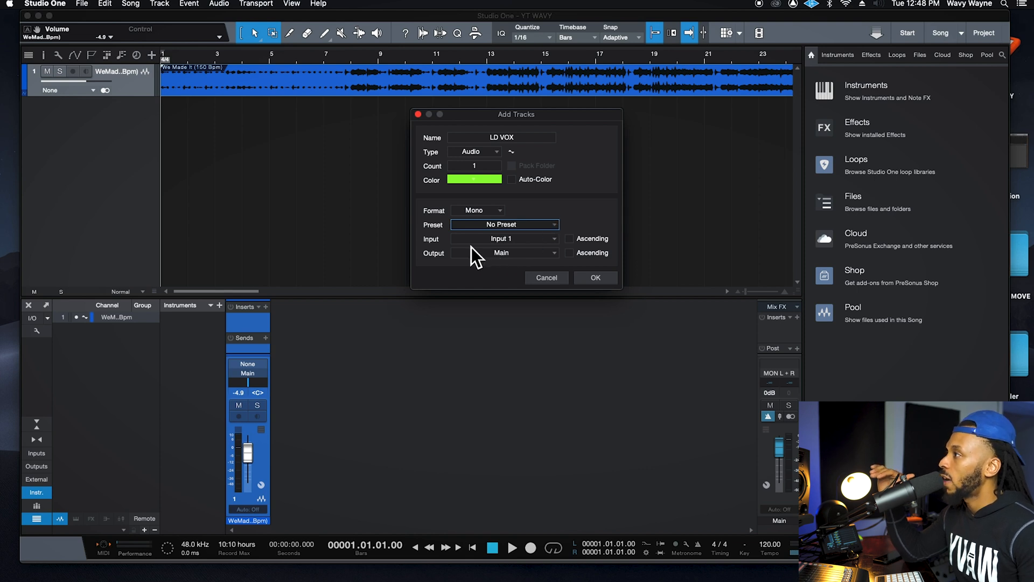
Step: Set the new vocal track's input to Input 2, keep its output on Main, and add the track
{"action": "left_click", "coordinate": [491, 242]}
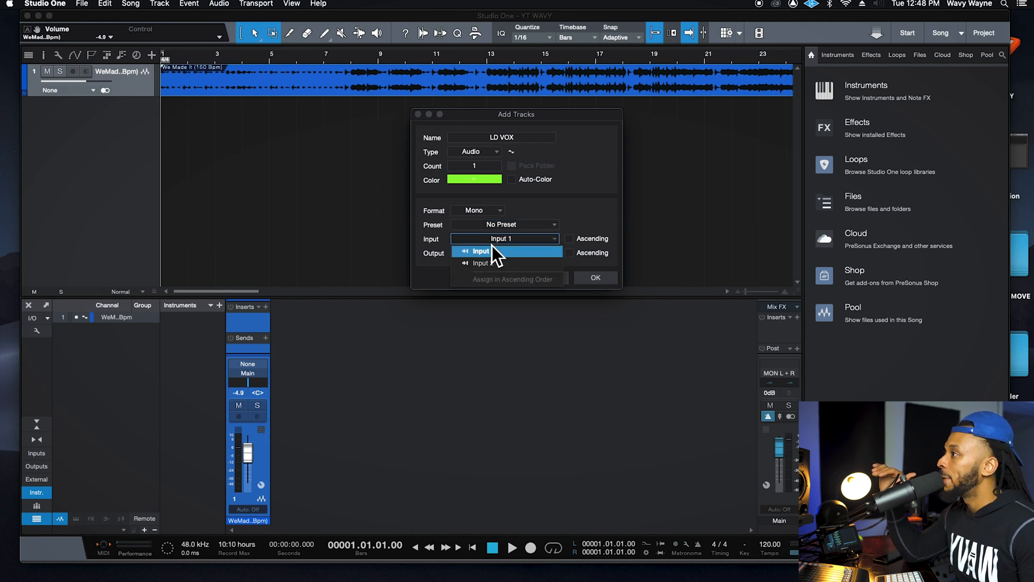
{"action": "left_click", "coordinate": [570, 208]}
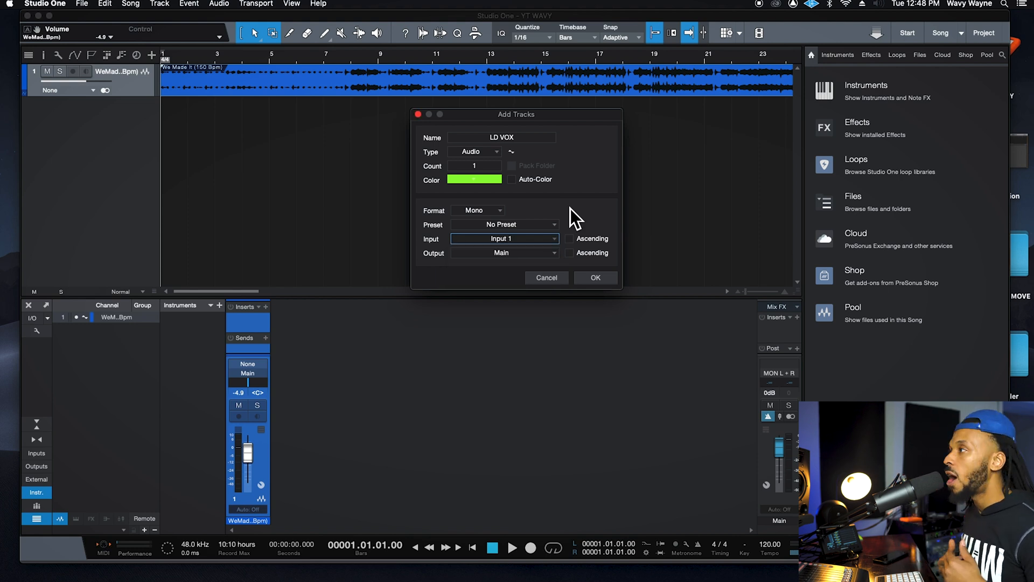
{"action": "left_click", "coordinate": [473, 243]}
{"action": "left_click", "coordinate": [489, 267]}
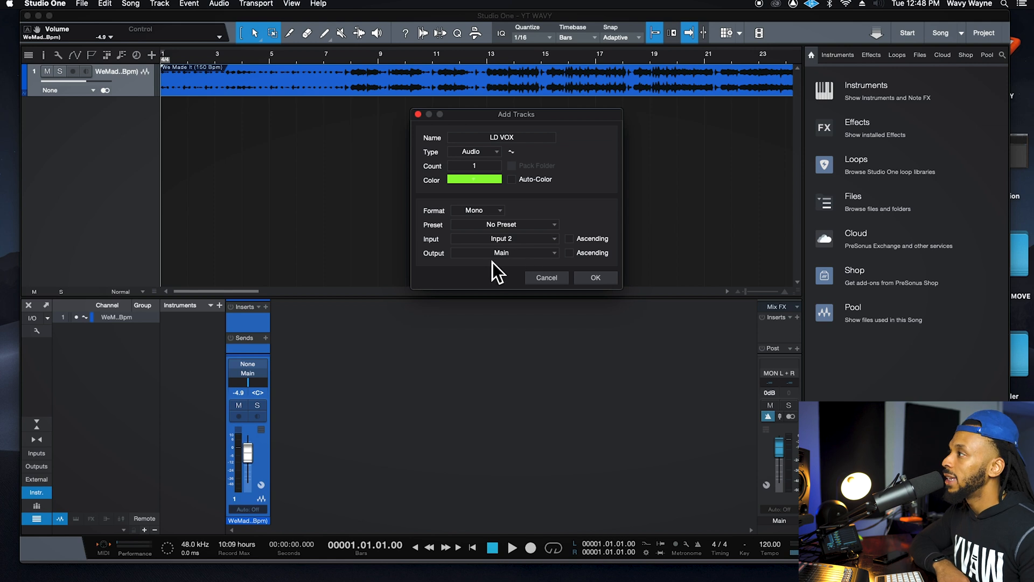
{"action": "left_click", "coordinate": [602, 283]}
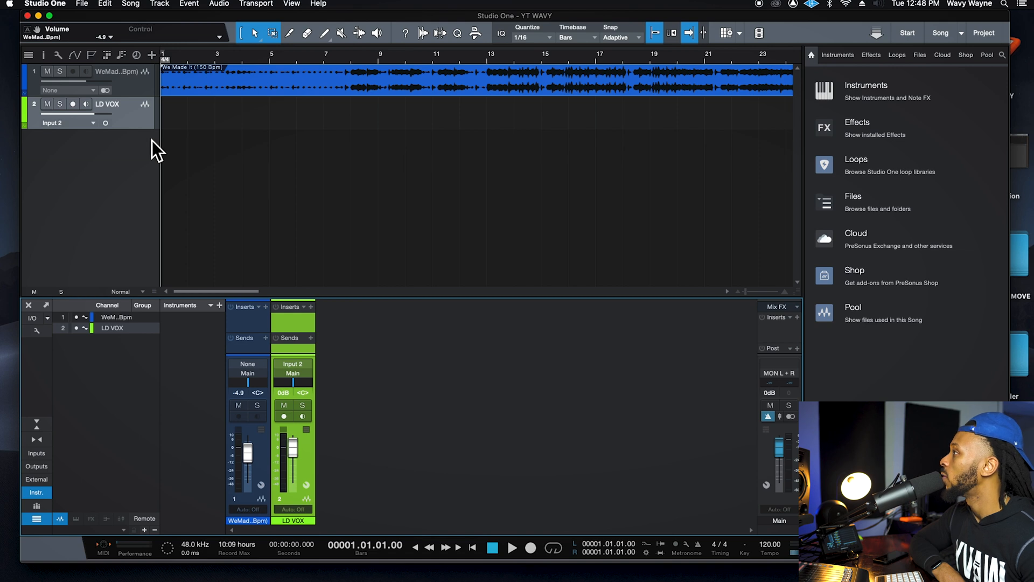
Step: Make the LD VOX track slightly taller, test its mute and solo on and off, and turn on its input monitoring
{"action": "left_click_drag", "start_coordinate": [150, 136], "coordinate": [150, 145]}
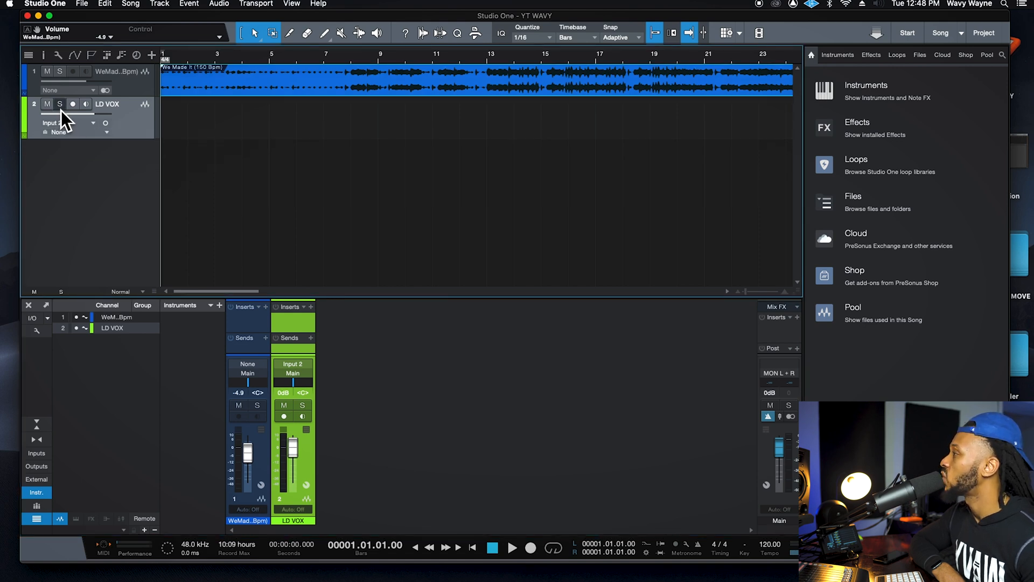
{"action": "left_click", "coordinate": [48, 104]}
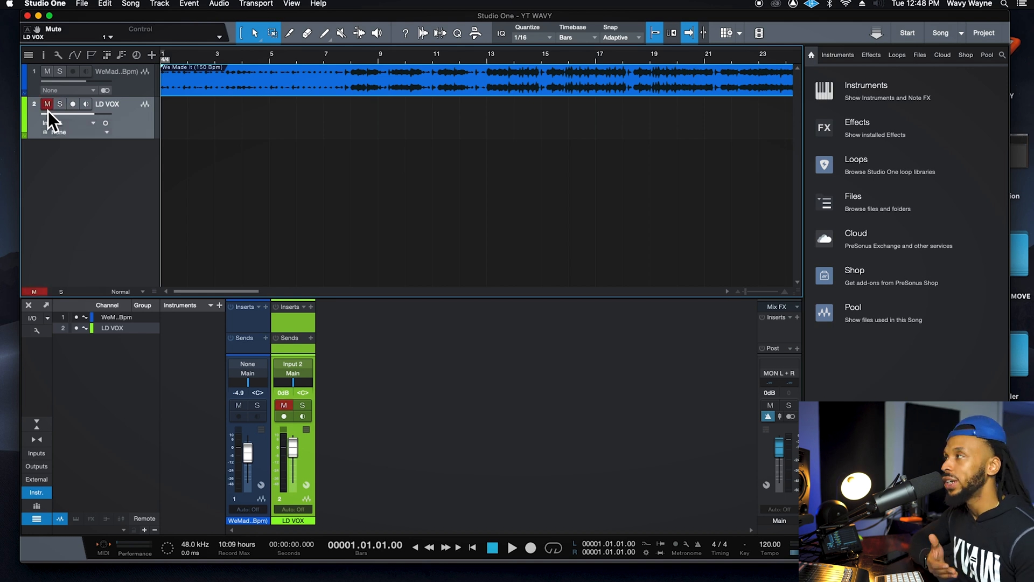
{"action": "left_click", "coordinate": [47, 111]}
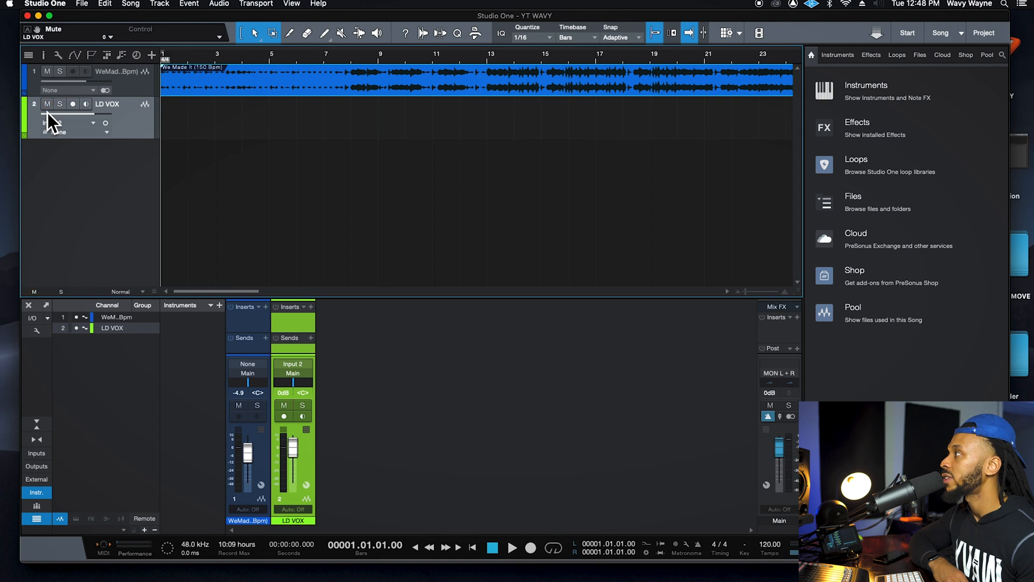
{"action": "left_click", "coordinate": [60, 107]}
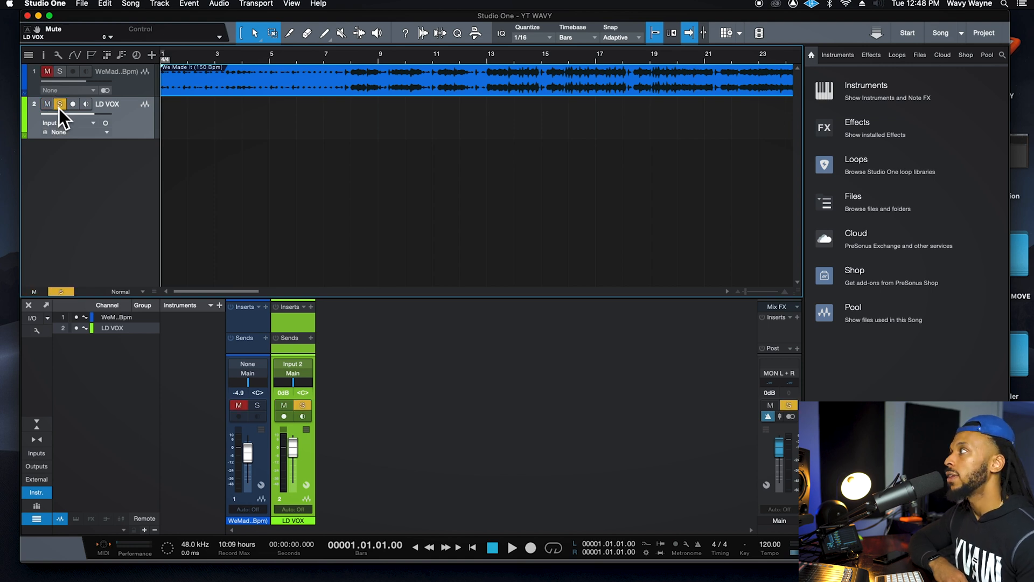
{"action": "left_click", "coordinate": [61, 107]}
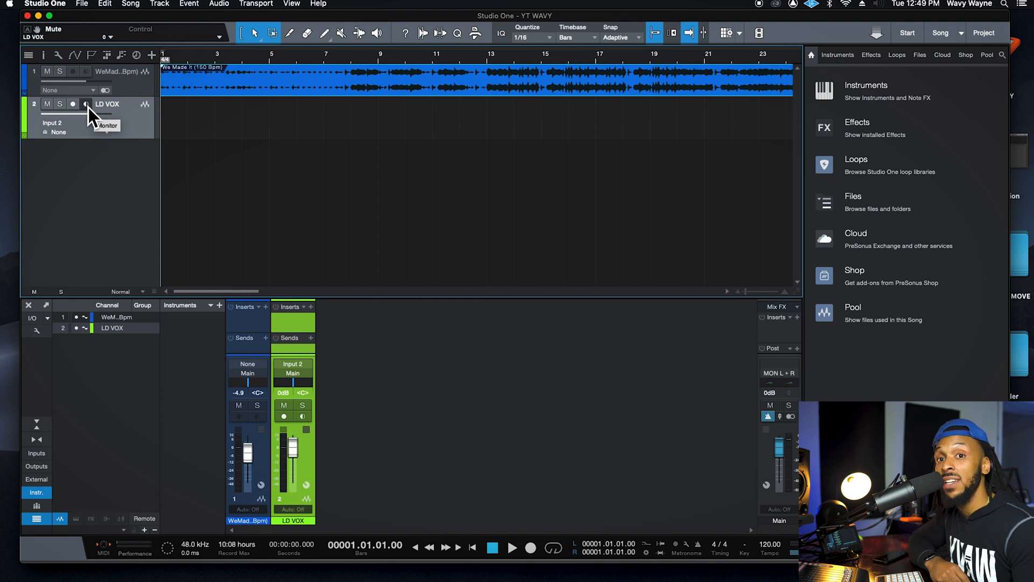
{"action": "left_click", "coordinate": [86, 104]}
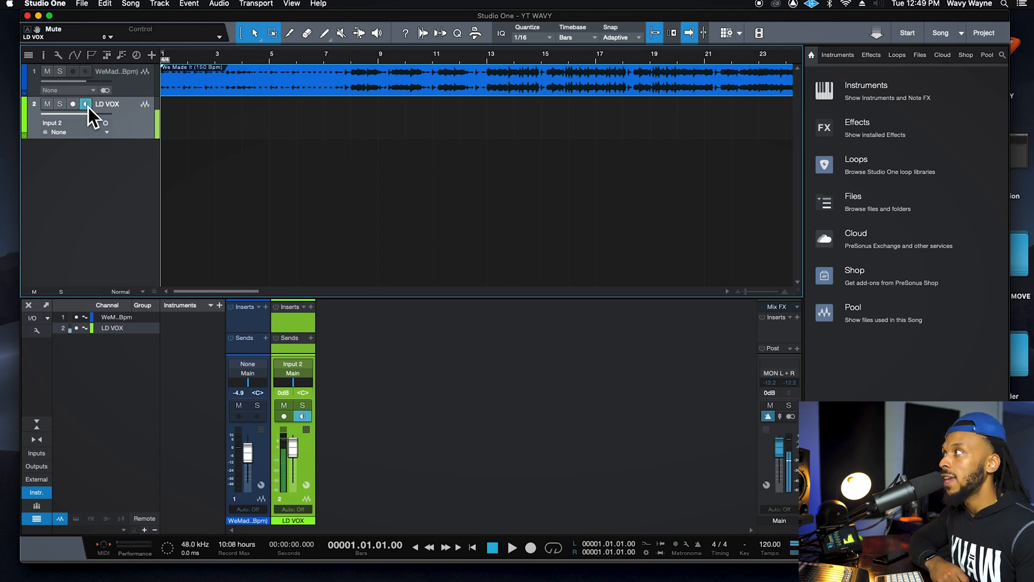
Step: Turn off LD VOX's input monitoring, arm the track for recording, and toggle its monitoring off and back on
{"action": "left_click", "coordinate": [87, 104]}
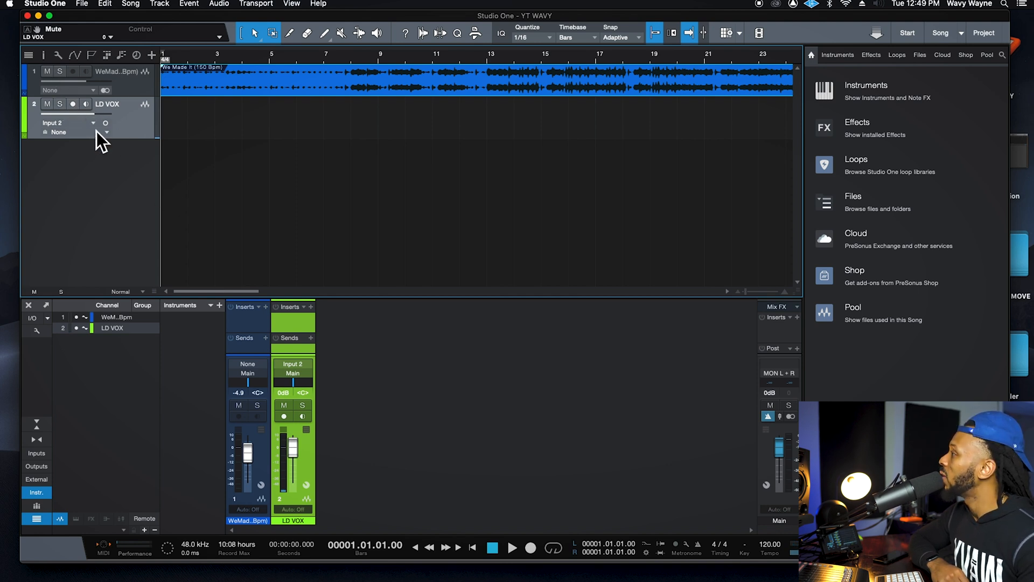
{"action": "left_click", "coordinate": [76, 106]}
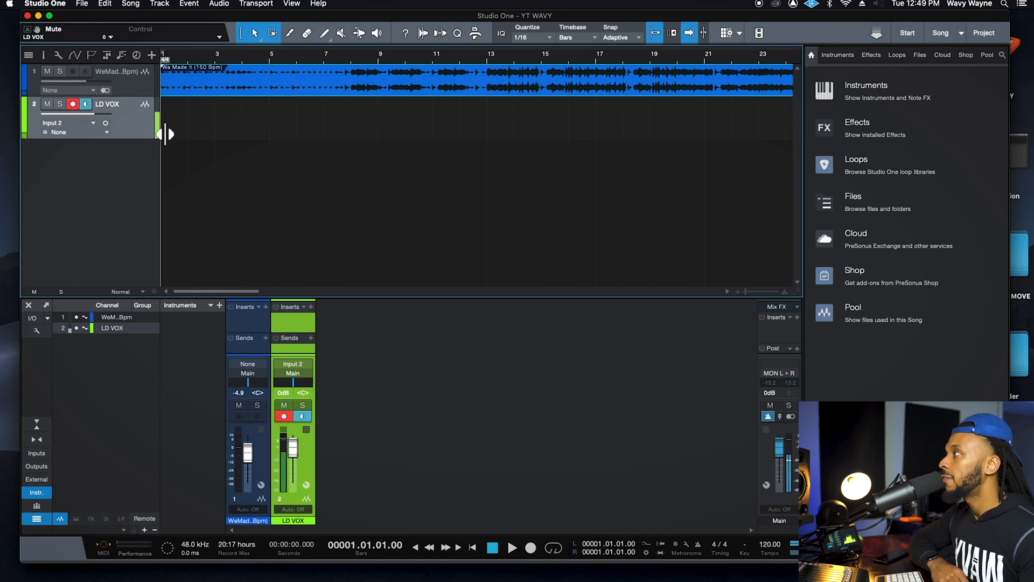
{"action": "left_click", "coordinate": [90, 109]}
{"action": "left_click", "coordinate": [86, 106]}
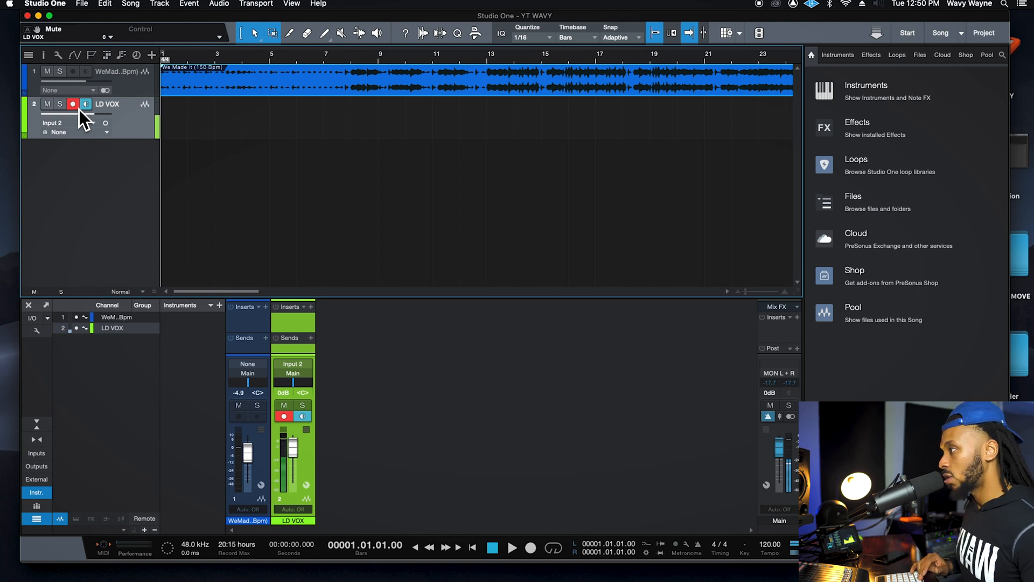
Step: Record a vocal take on LD VOX from the start of the song to about the middle of bar 9
{"action": "key", "text": "KP_Multiply"}
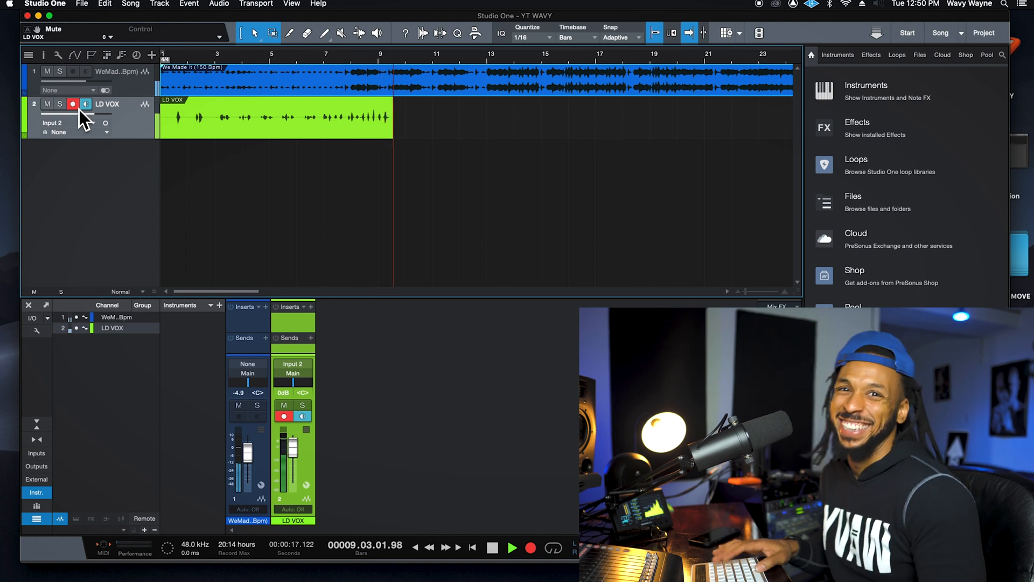
{"action": "key", "text": "space"}
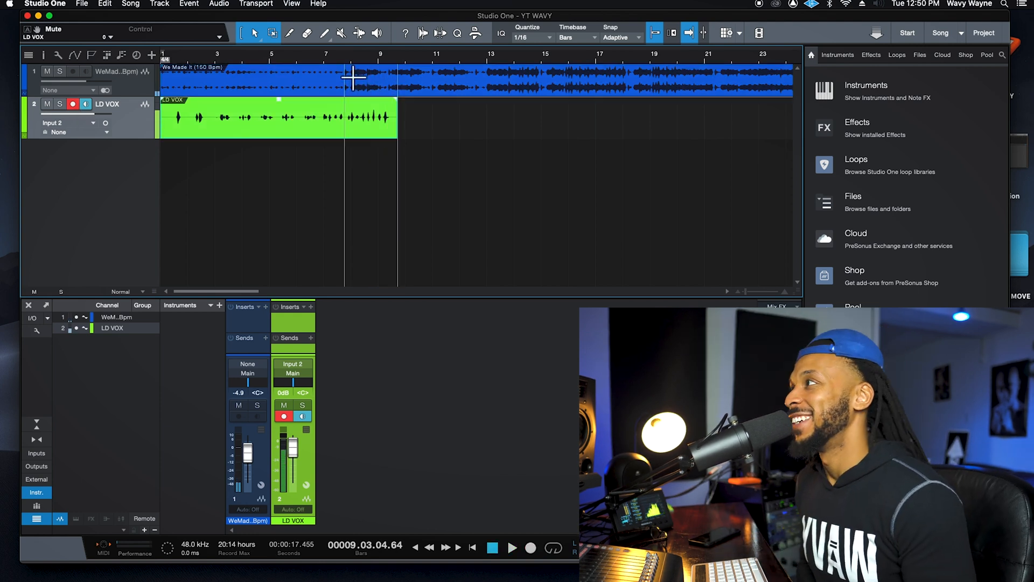
Step: Disarm the LD VOX track and play back the end of the recorded take from about bar 7, stopping just past the clip
{"action": "left_click", "coordinate": [347, 63]}
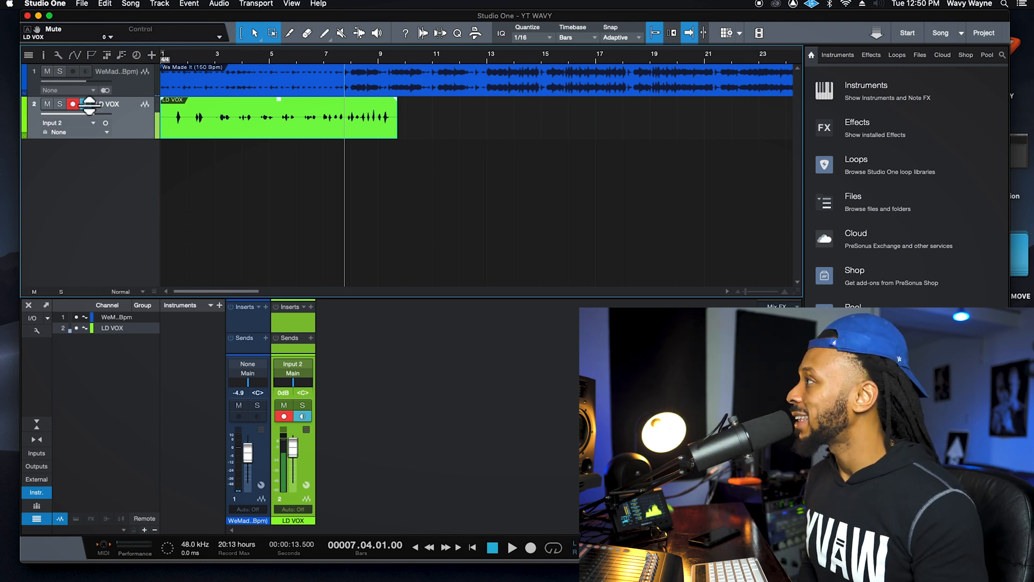
{"action": "left_click", "coordinate": [75, 108]}
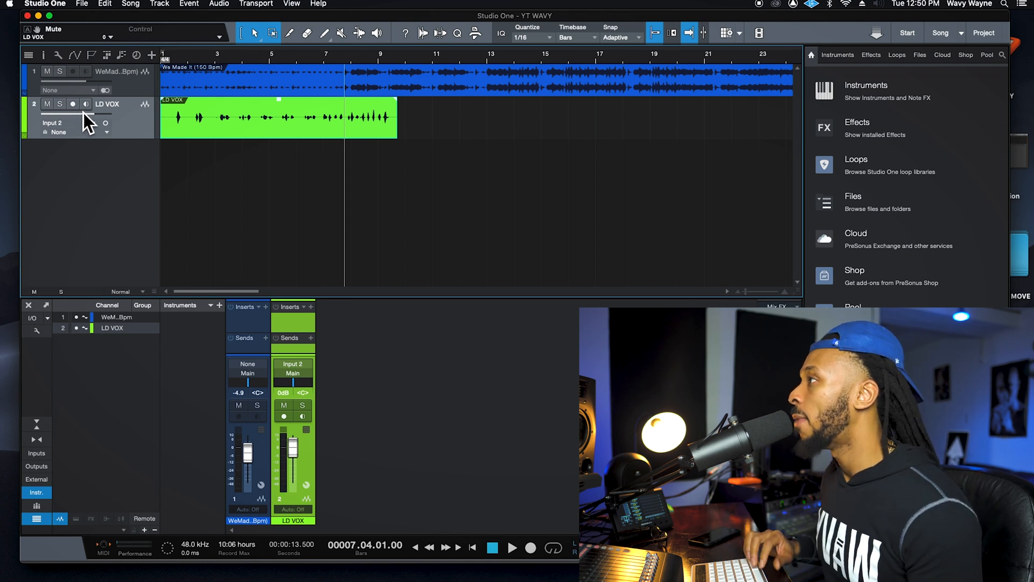
{"action": "left_click", "coordinate": [339, 60]}
{"action": "key", "text": "space"}
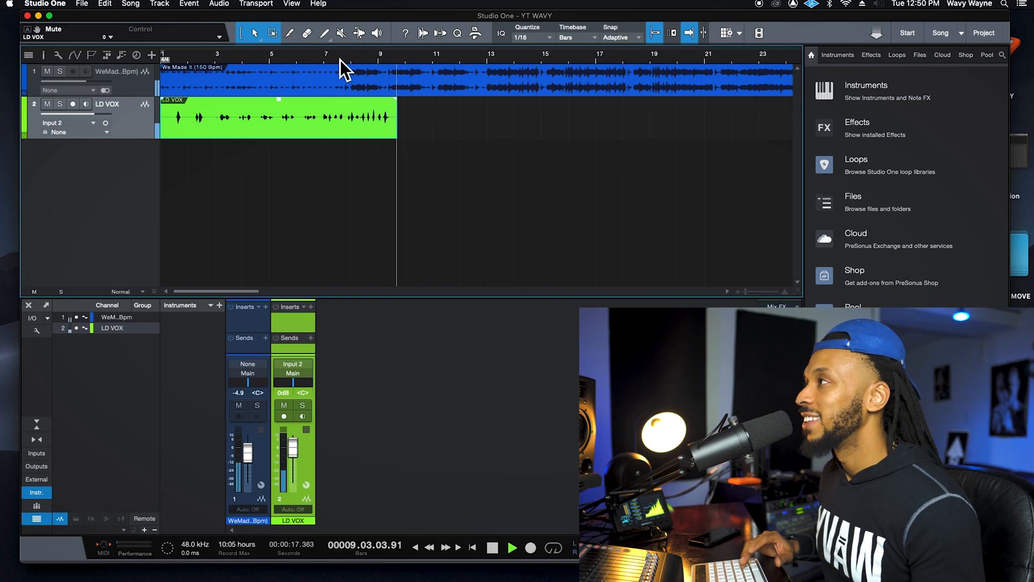
{"action": "key", "text": "space"}
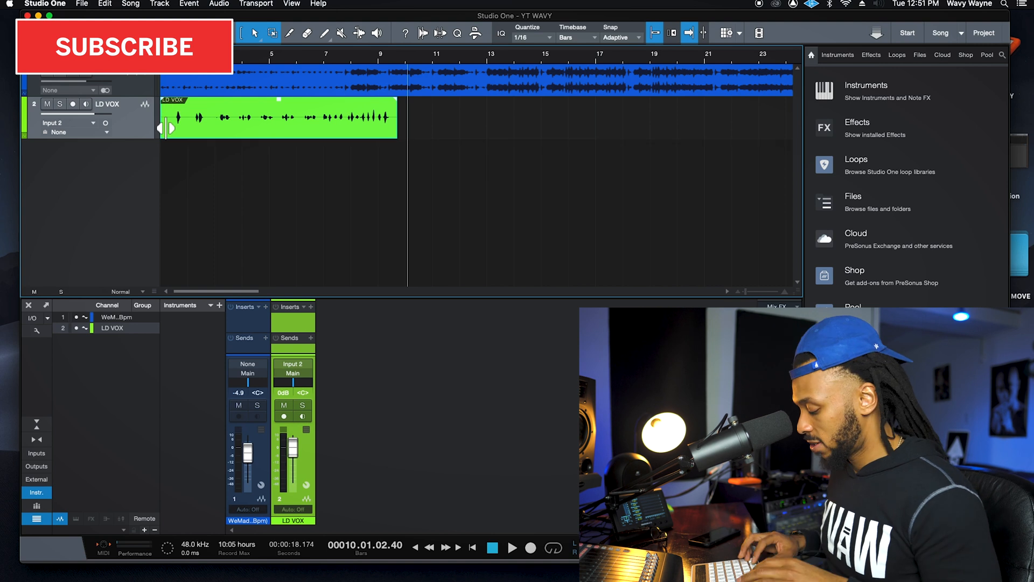
Step: Add another audio track named LD VOX below the recorded vocal track, with Input 1 as its input
{"action": "key", "text": "t"}
{"action": "key", "text": "Return"}
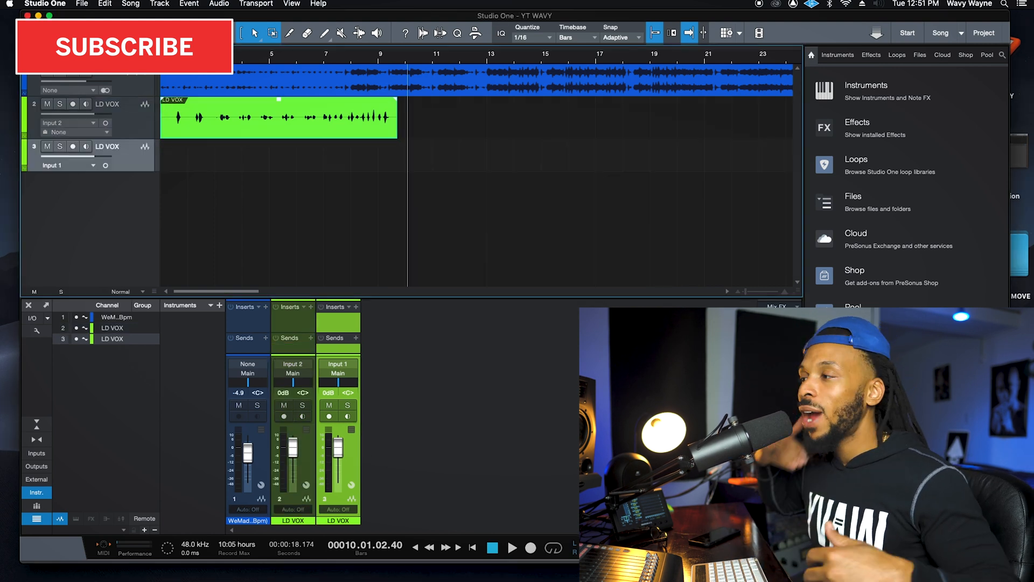